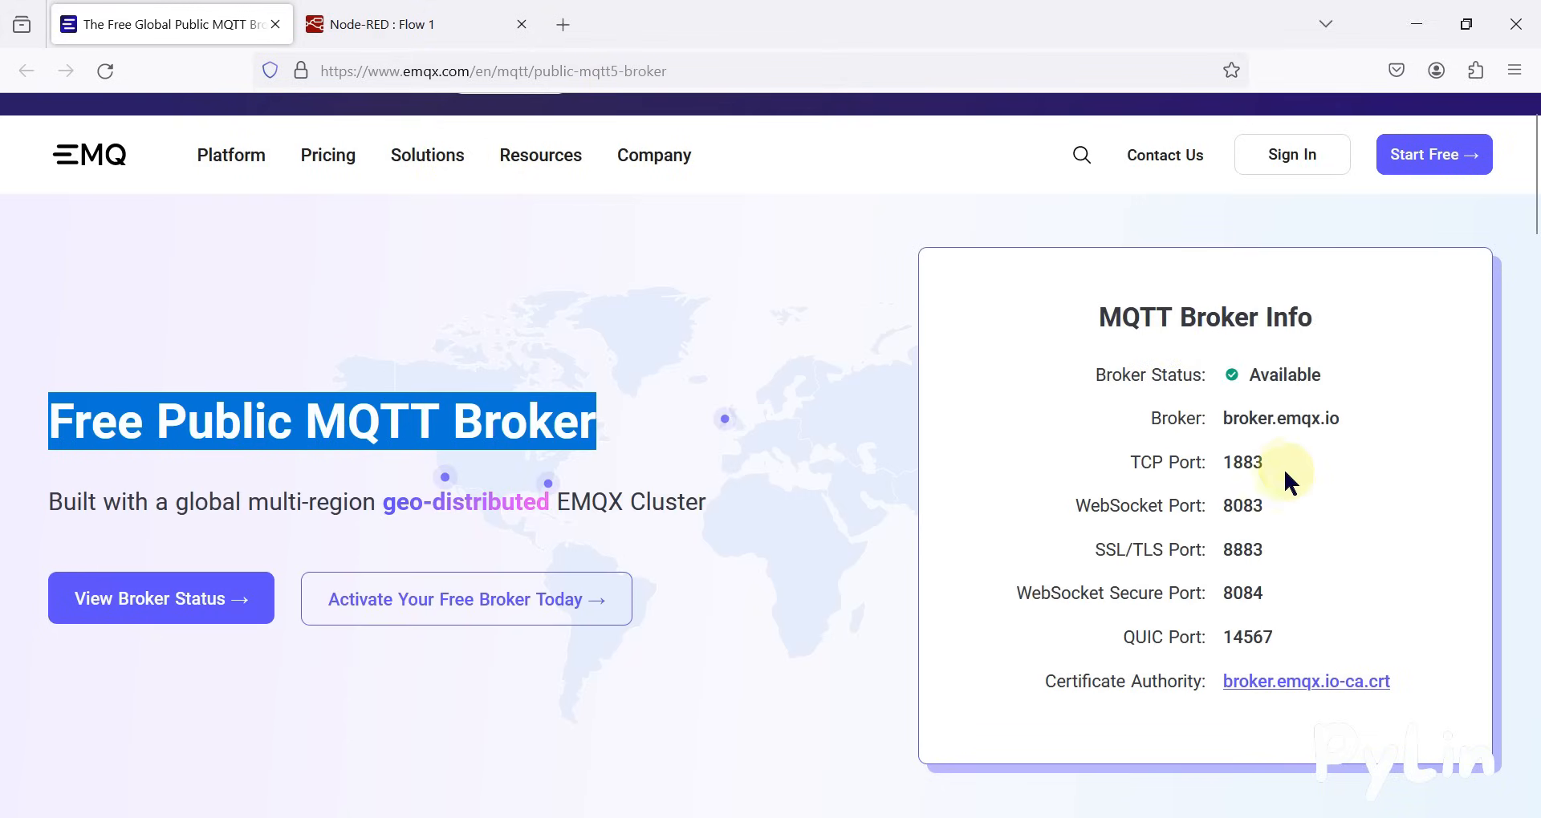
Switch to the Node-RED flow, add inject, mqtt out and mqtt in nodes, and wire the inject node to the mqtt out node
double_click(1287, 374)
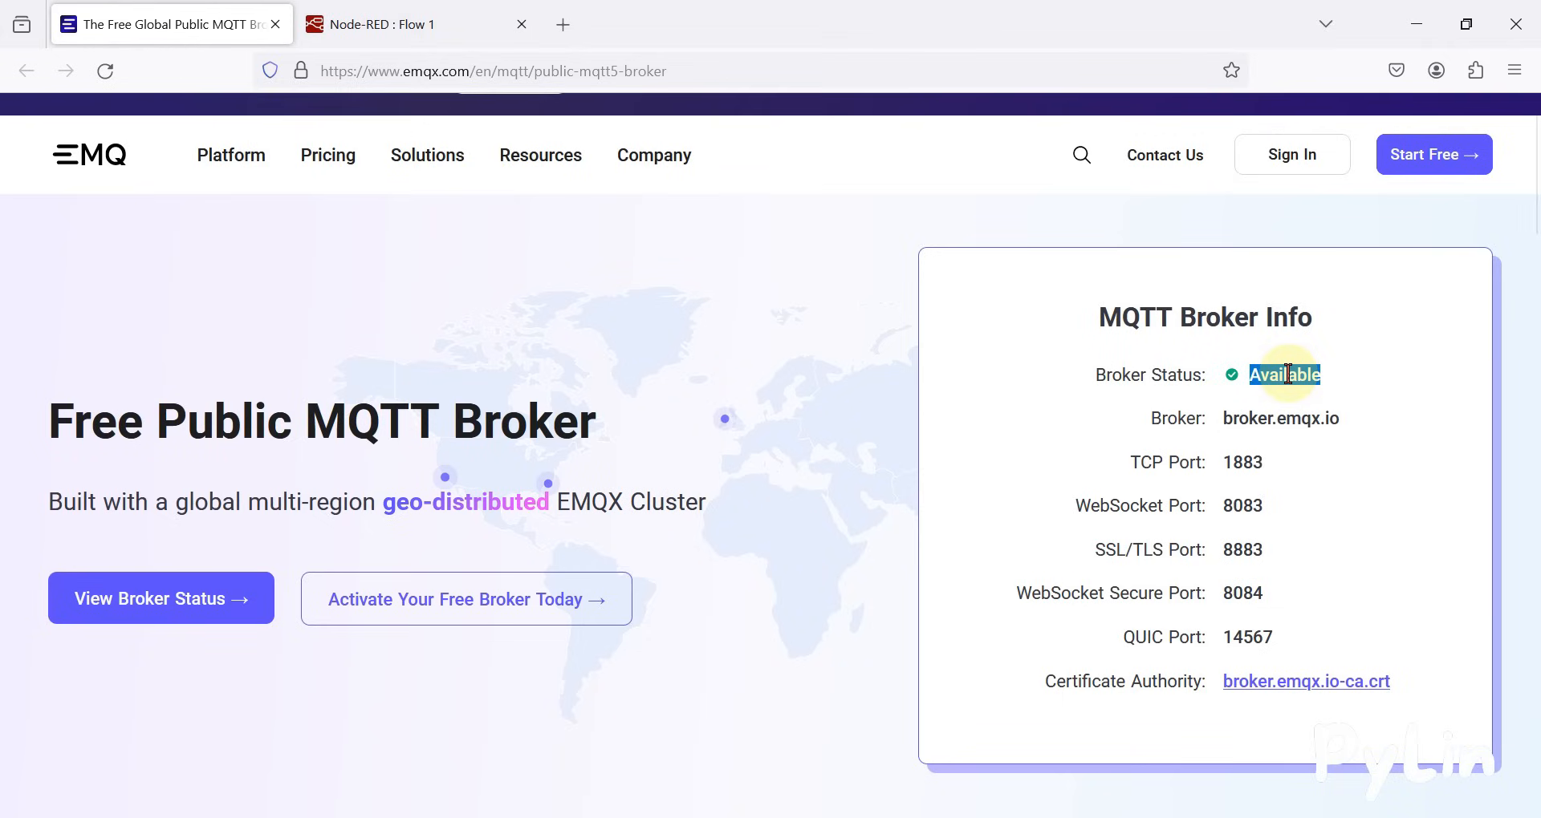
click(1294, 422)
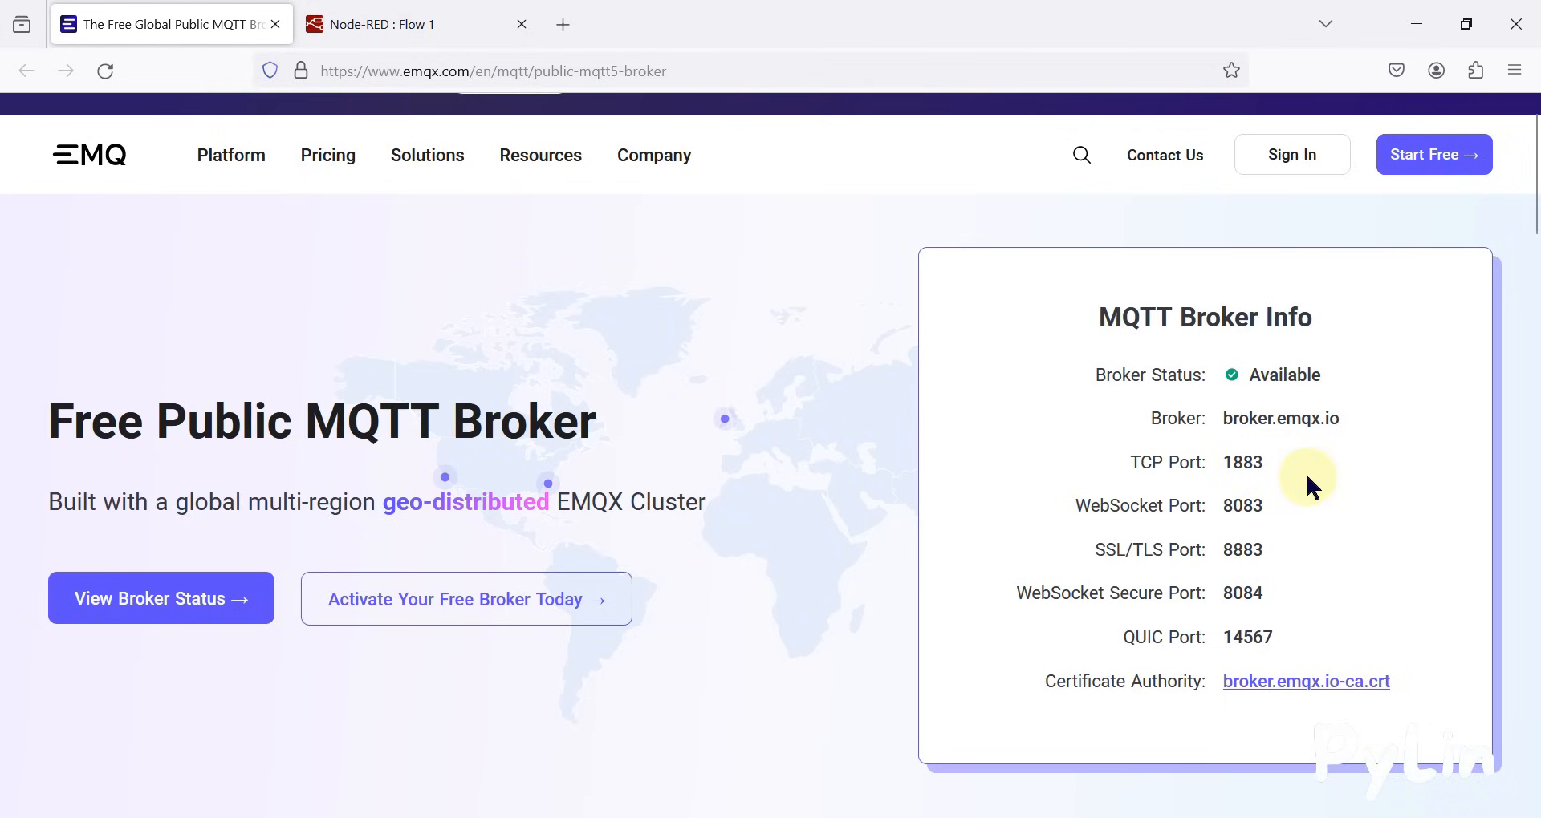
click(438, 15)
drag(89, 237, 523, 310)
scroll(123, 482, down, 10)
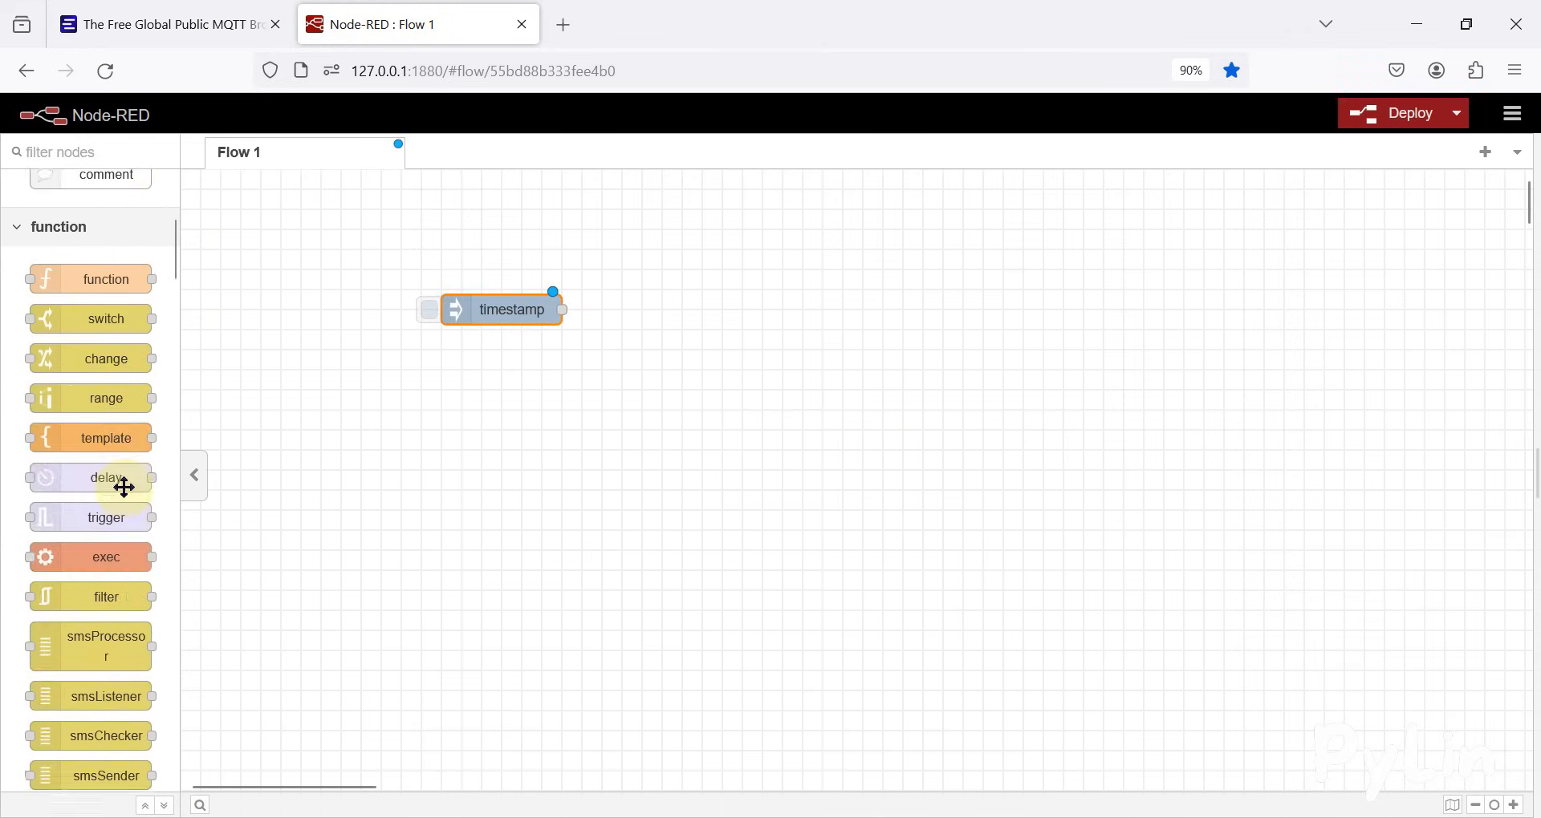
drag(97, 591, 739, 304)
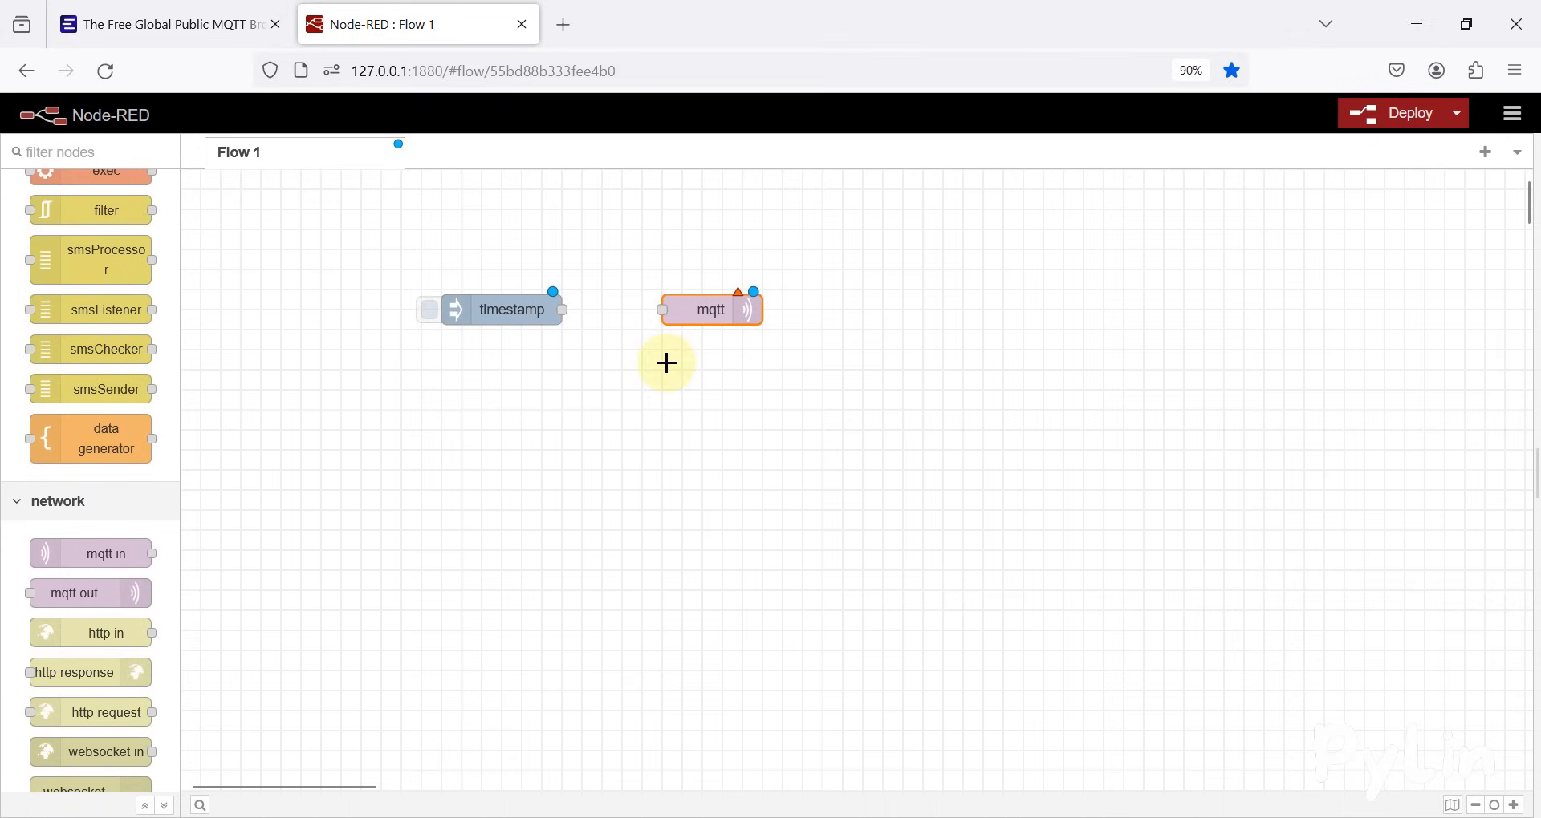
drag(56, 557, 493, 420)
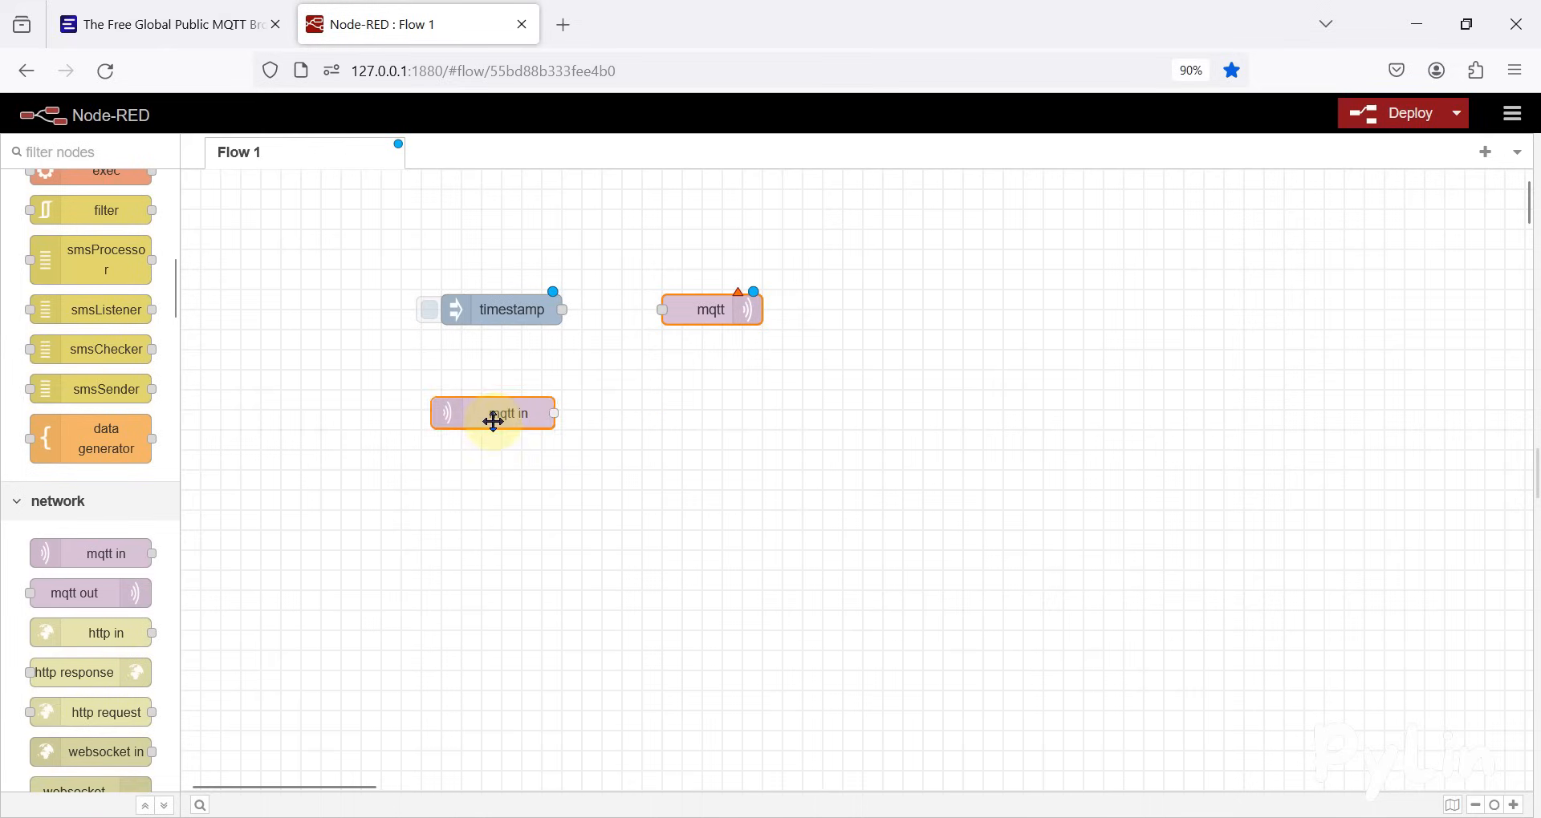
click(492, 454)
drag(564, 309, 664, 313)
Name the mqtt out node Publisher and set its QoS to 0
double_click(719, 319)
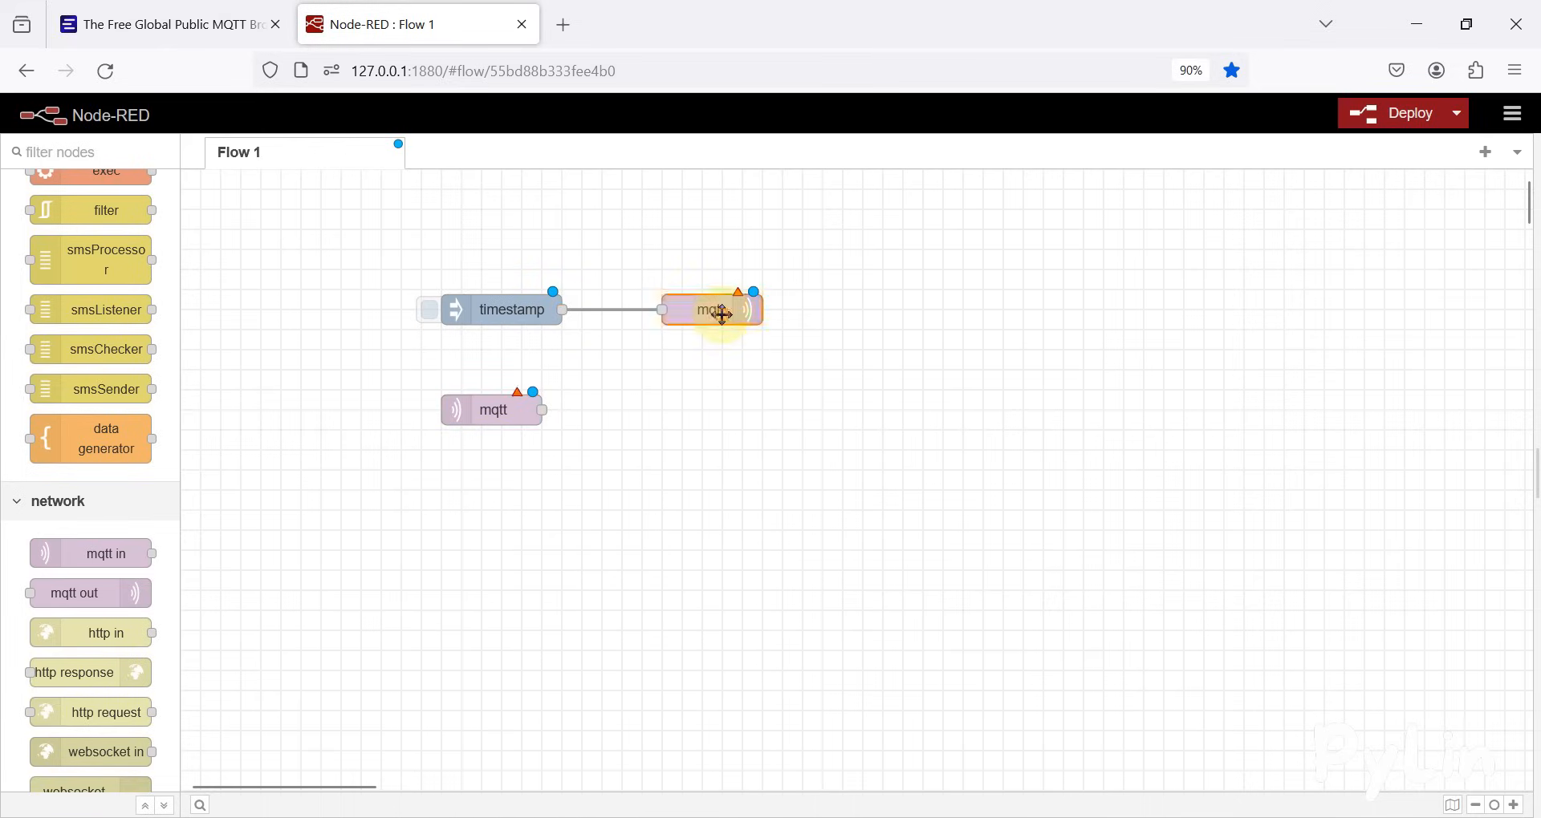
click(1234, 446)
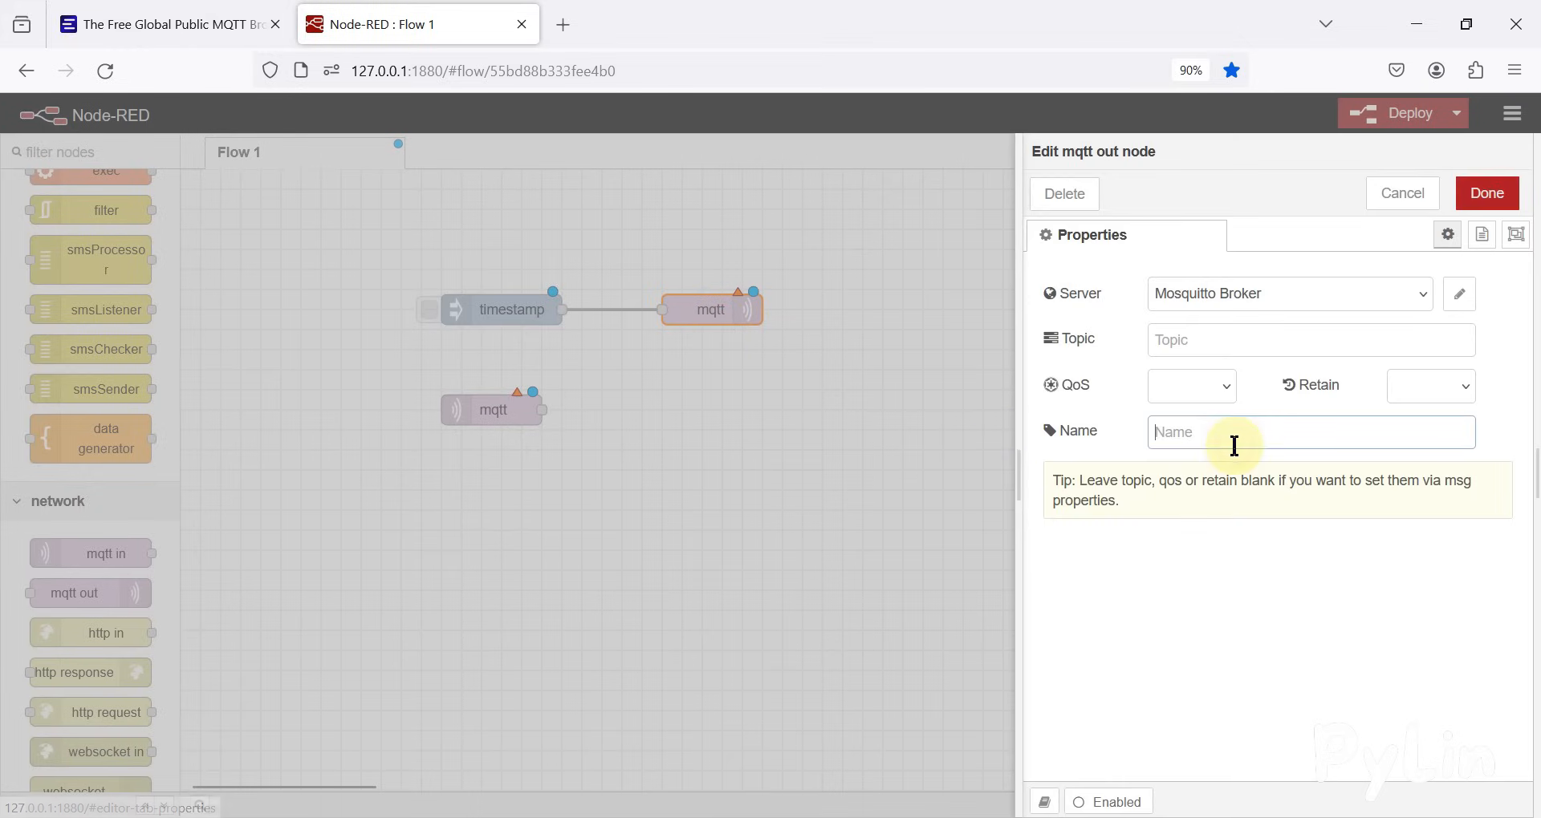
text(Publisher)
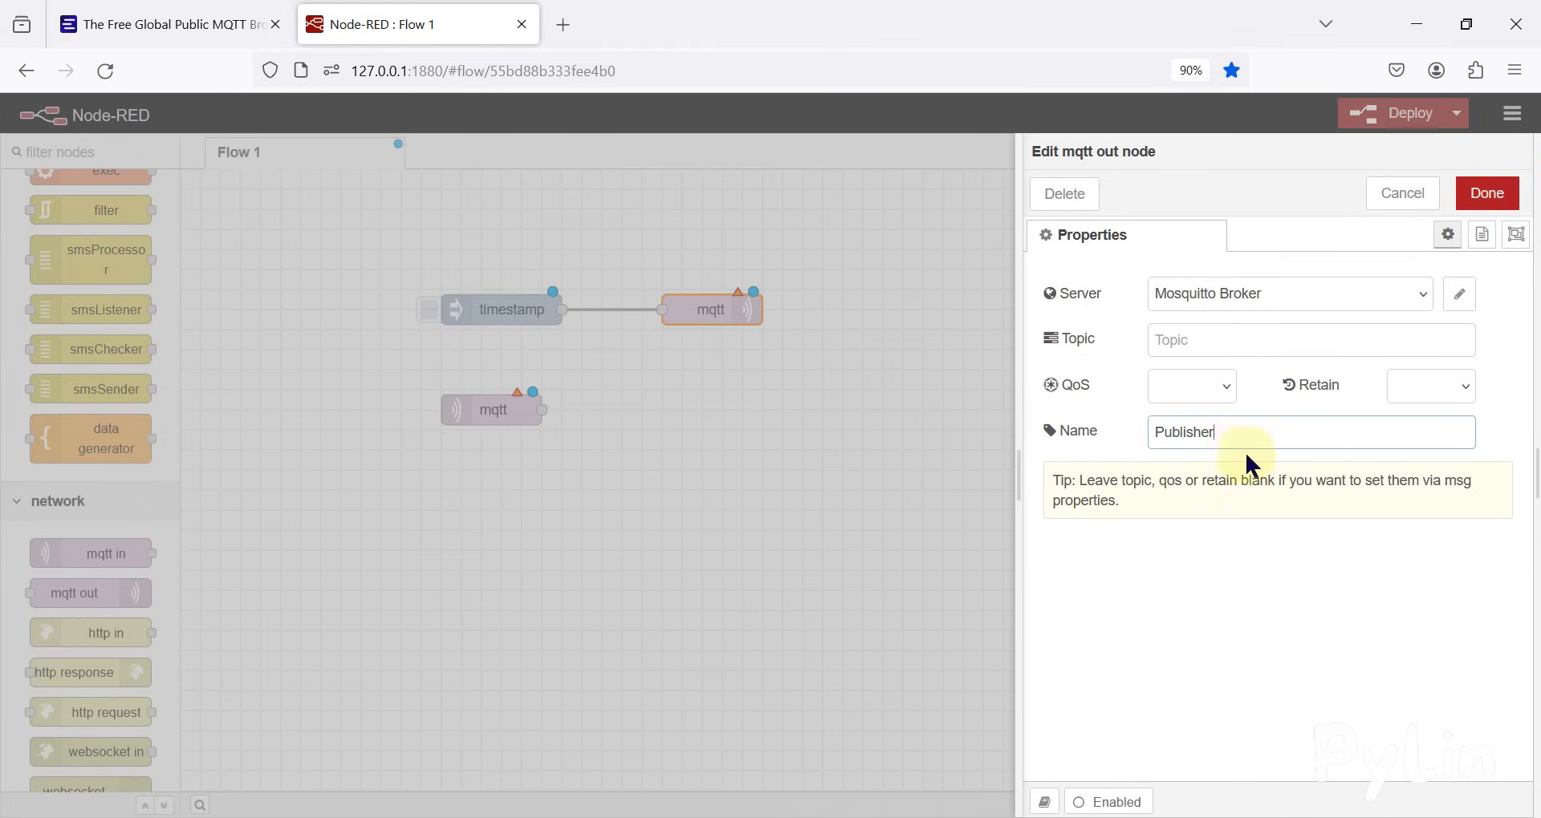
click(1194, 386)
click(1194, 446)
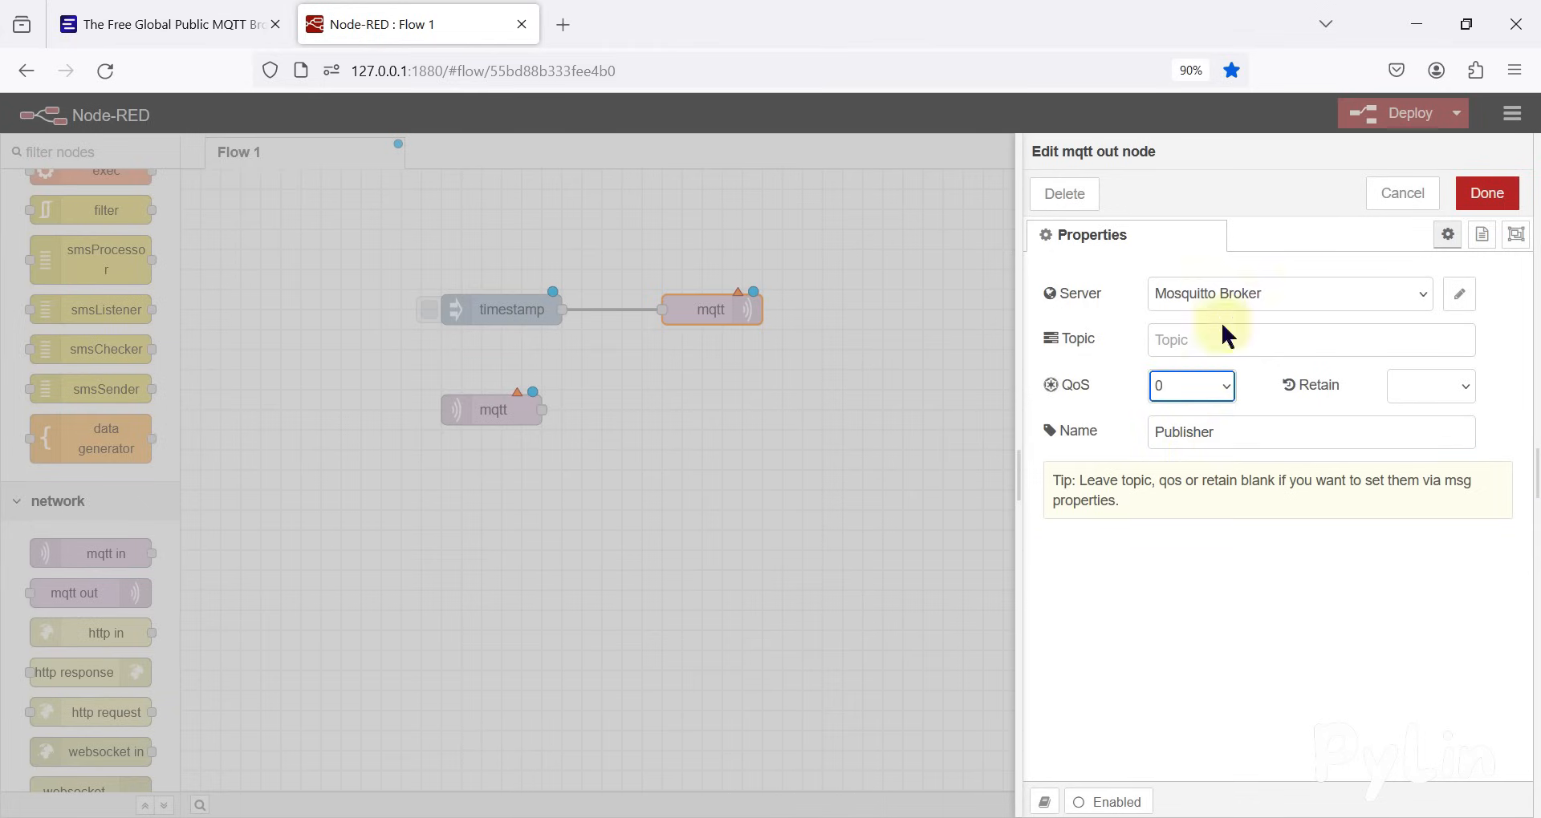
Start a new MQTT broker configuration for the Publisher node and name it EMQX MQTT Broker
click(258, 24)
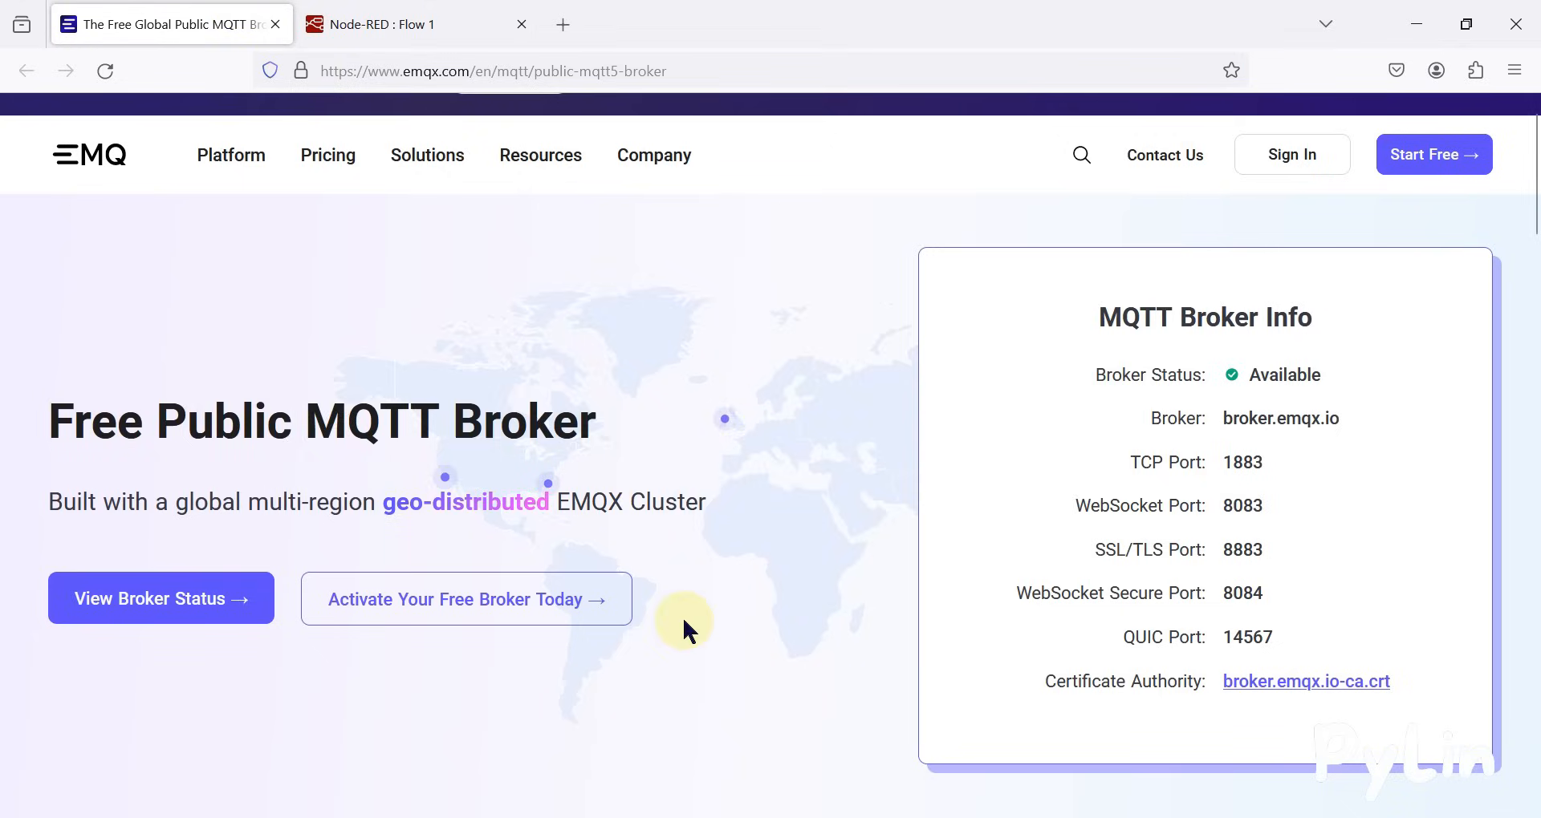
click(437, 22)
click(1424, 301)
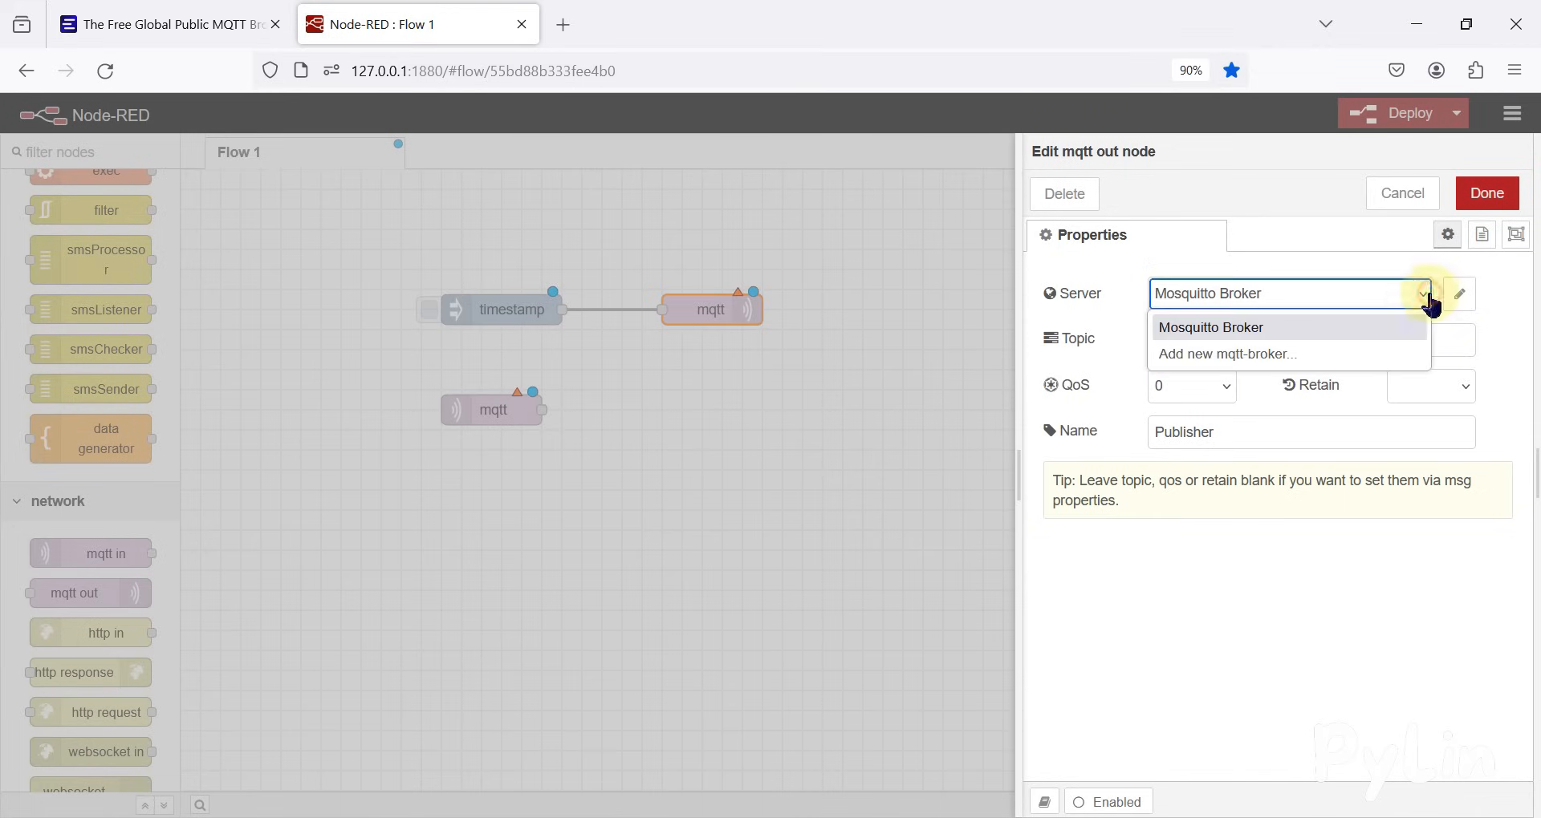
click(1302, 353)
click(1459, 294)
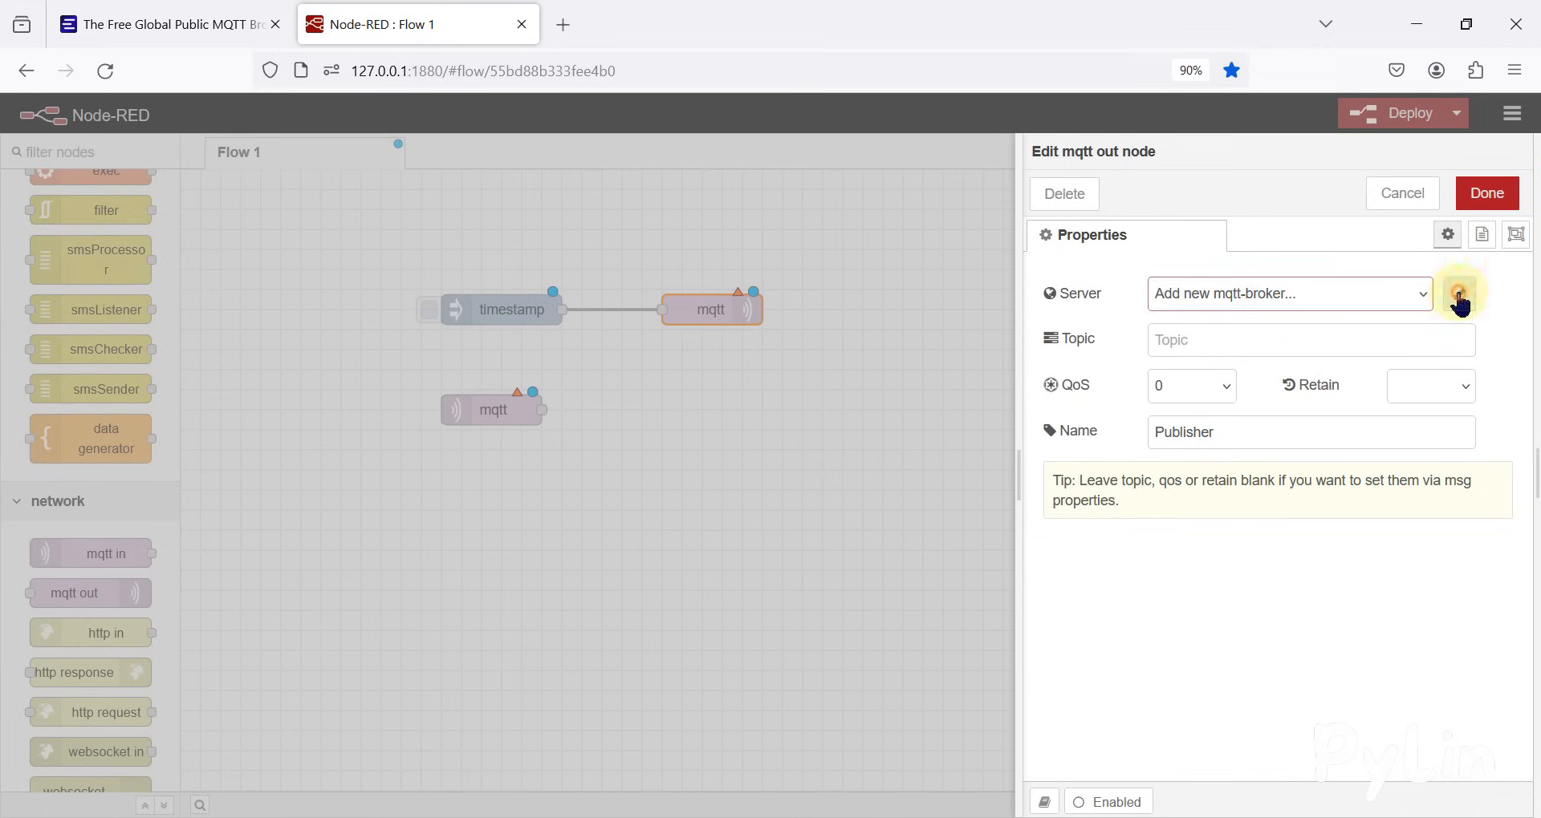
click(1130, 302)
text(E)
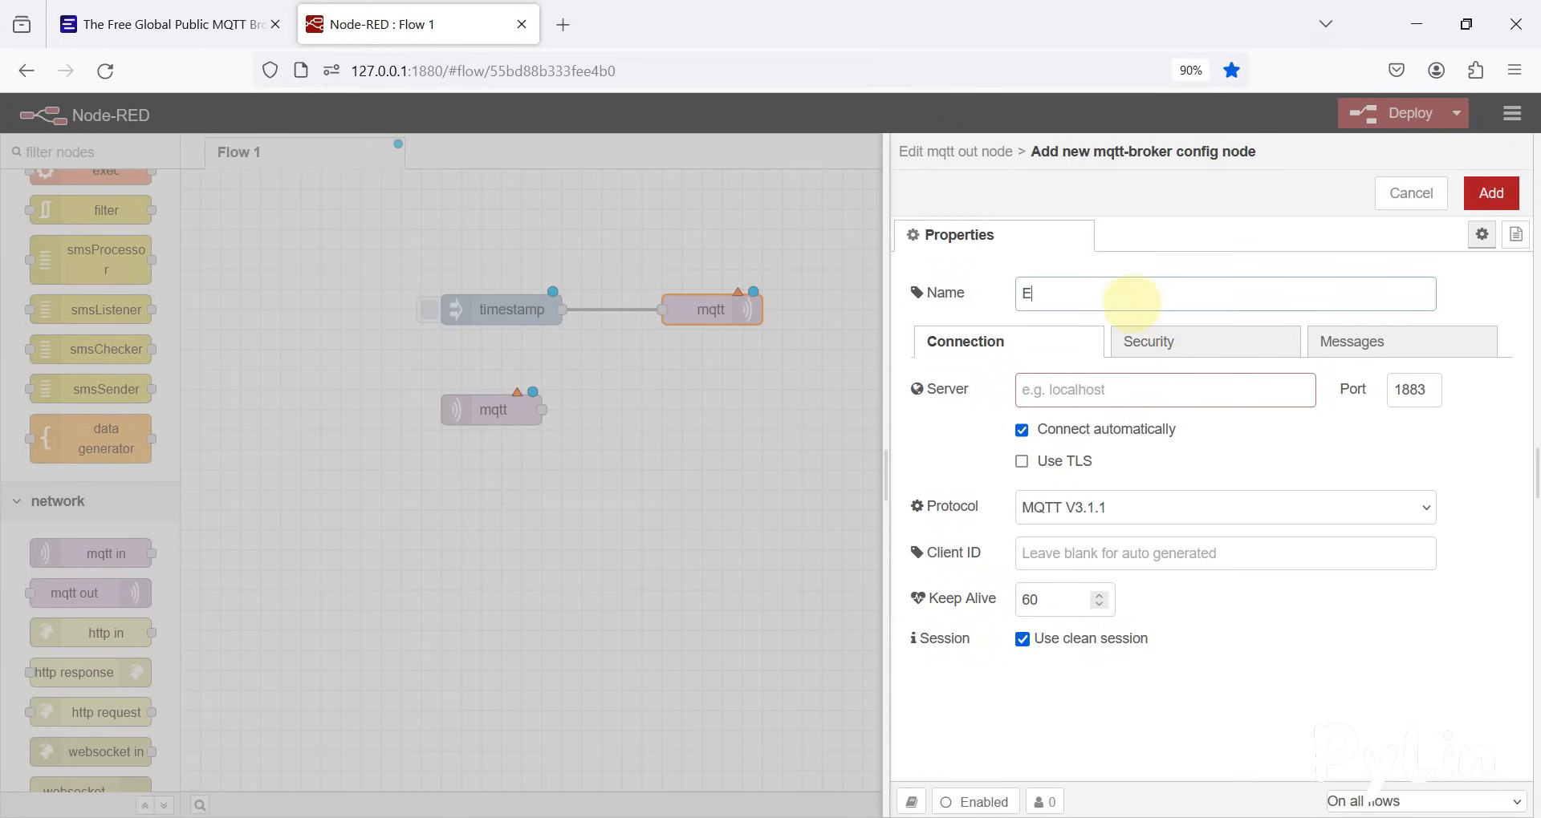
text(MQX MQTT Broker)
Copy the broker address broker.emqx.io from the EMQX page into the new configuration's server setting and add the broker
click(258, 16)
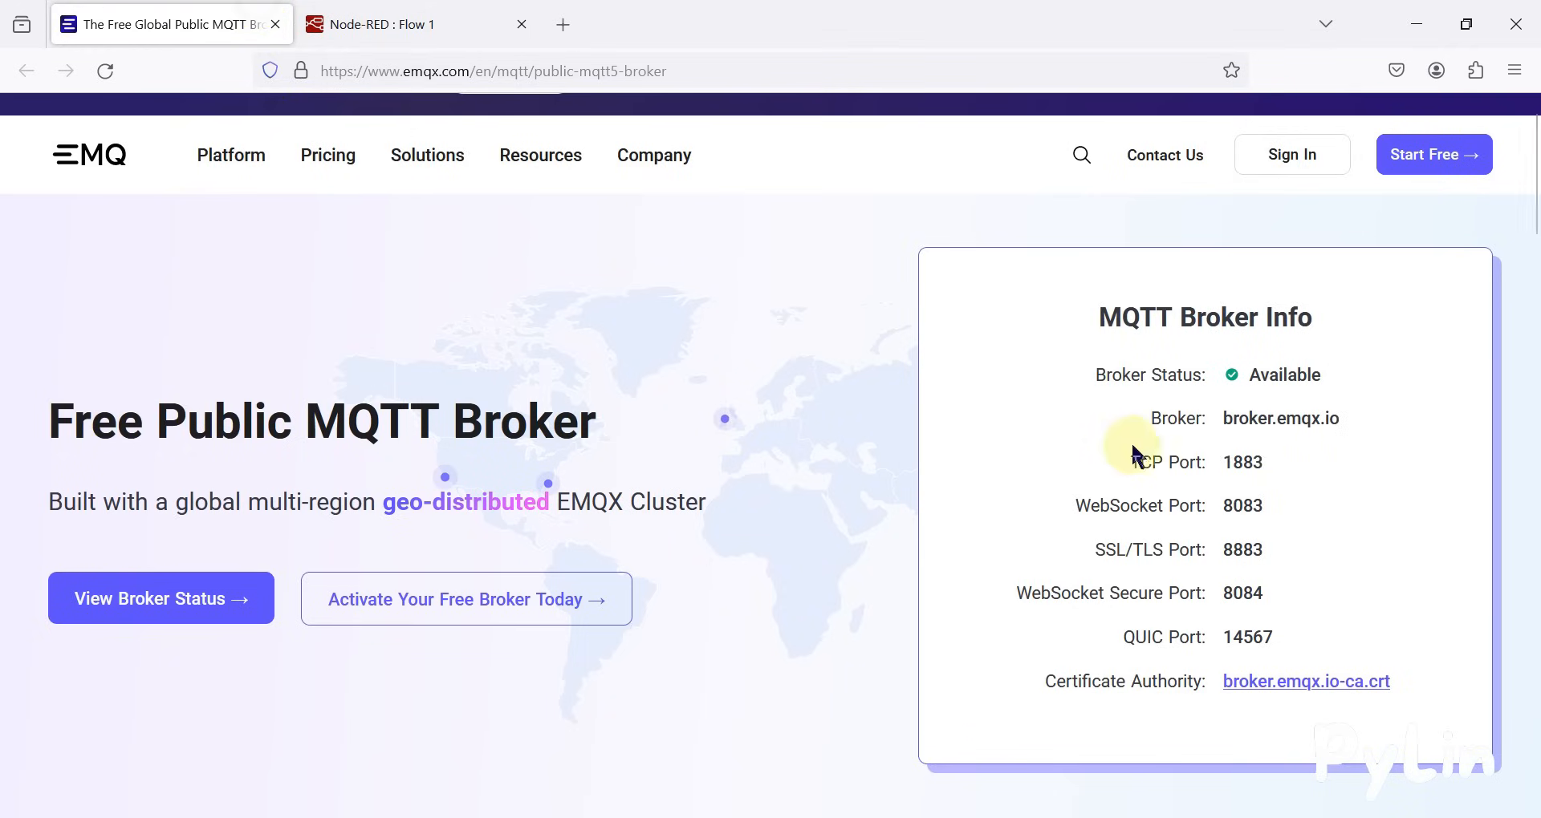
triple_click(1261, 424)
key(ctrl+c)
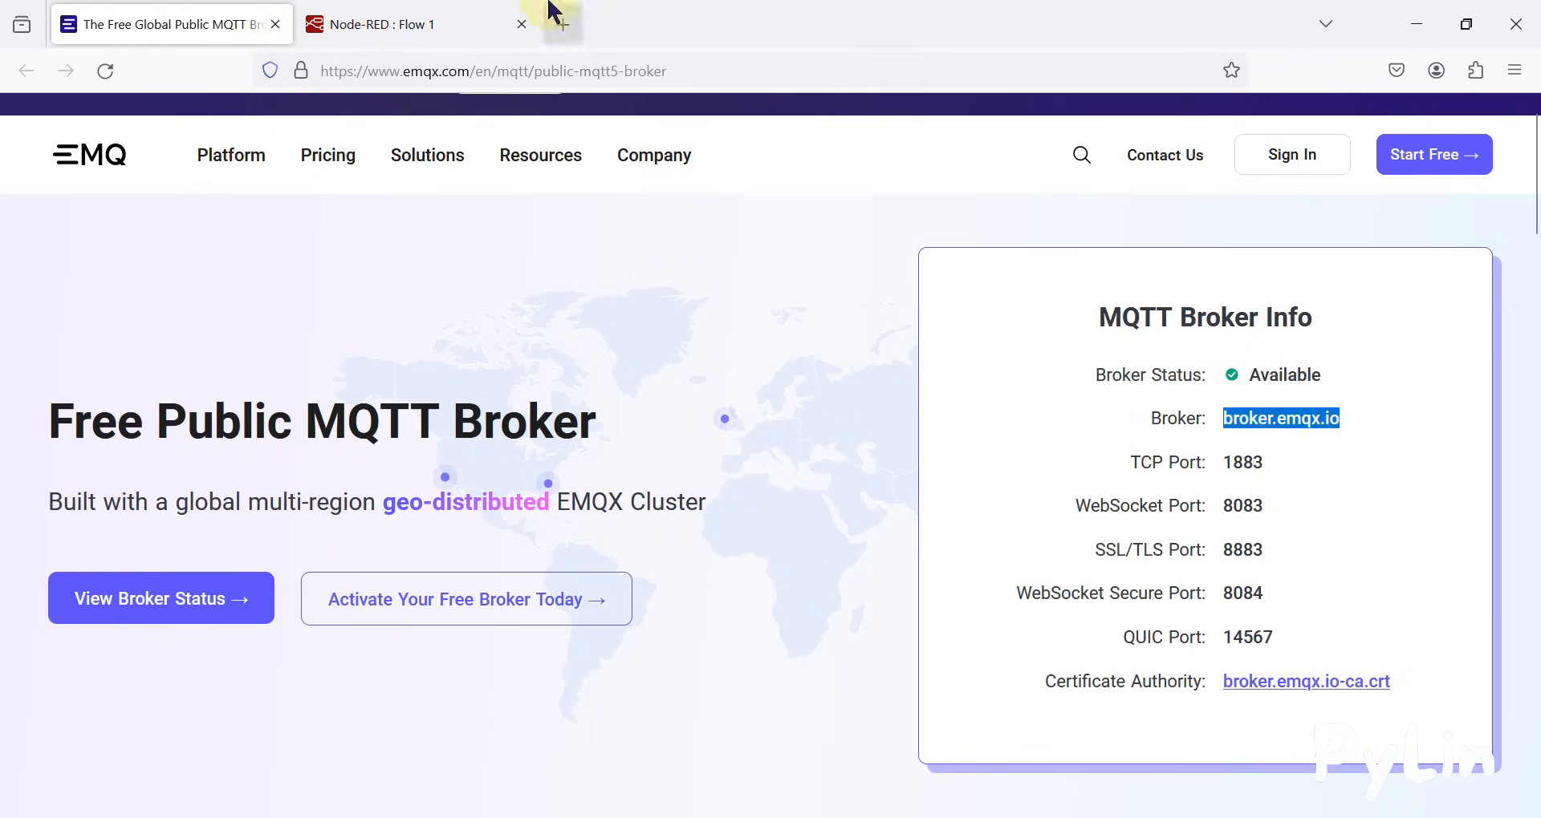
click(449, 24)
key(ctrl+v)
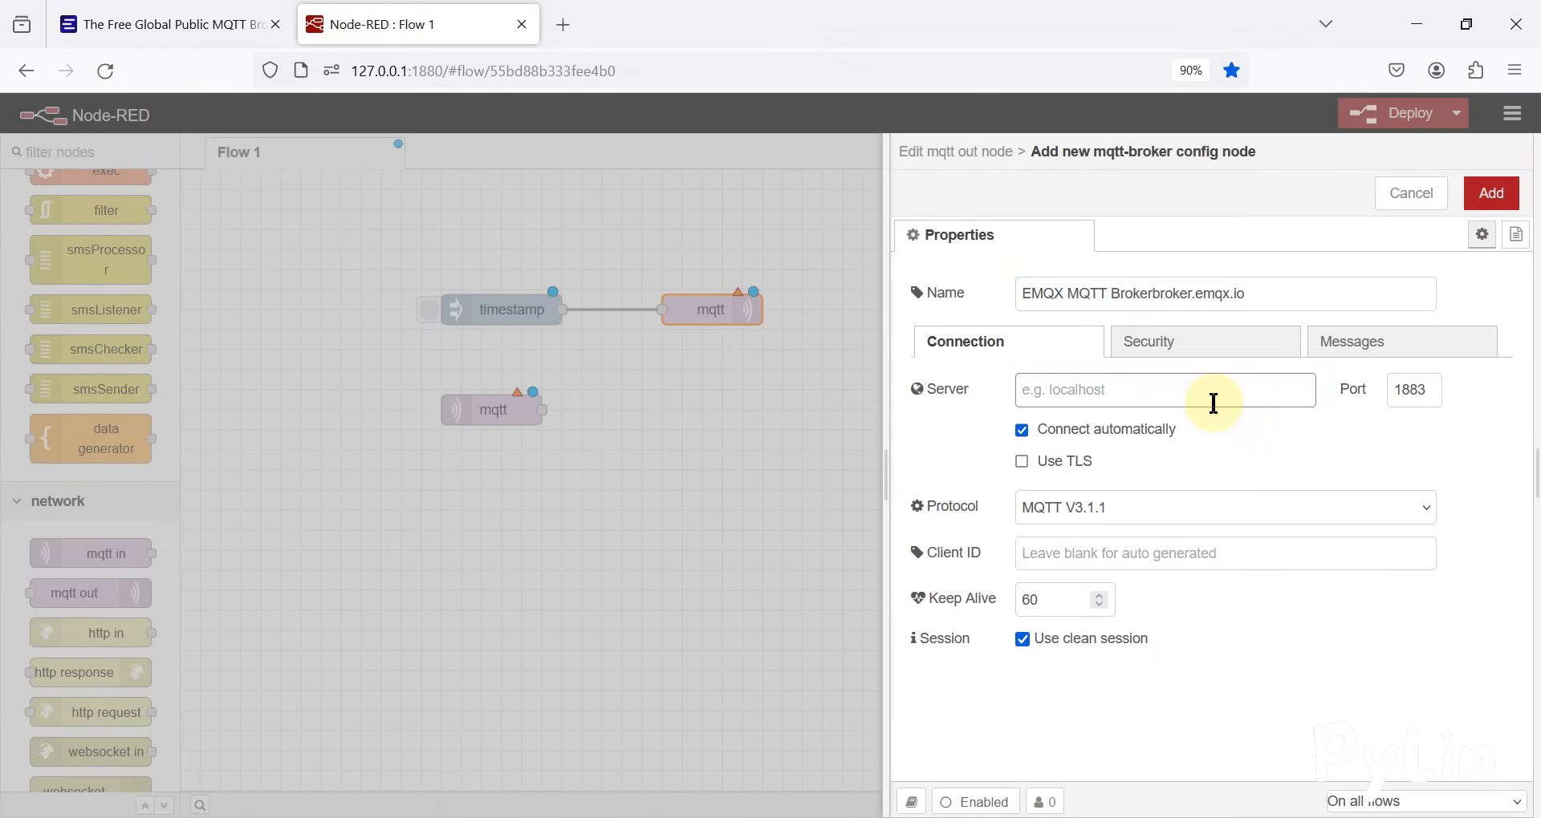
click(1279, 292)
key(ctrl+z)
click(1210, 389)
key(ctrl+v)
double_click(1413, 394)
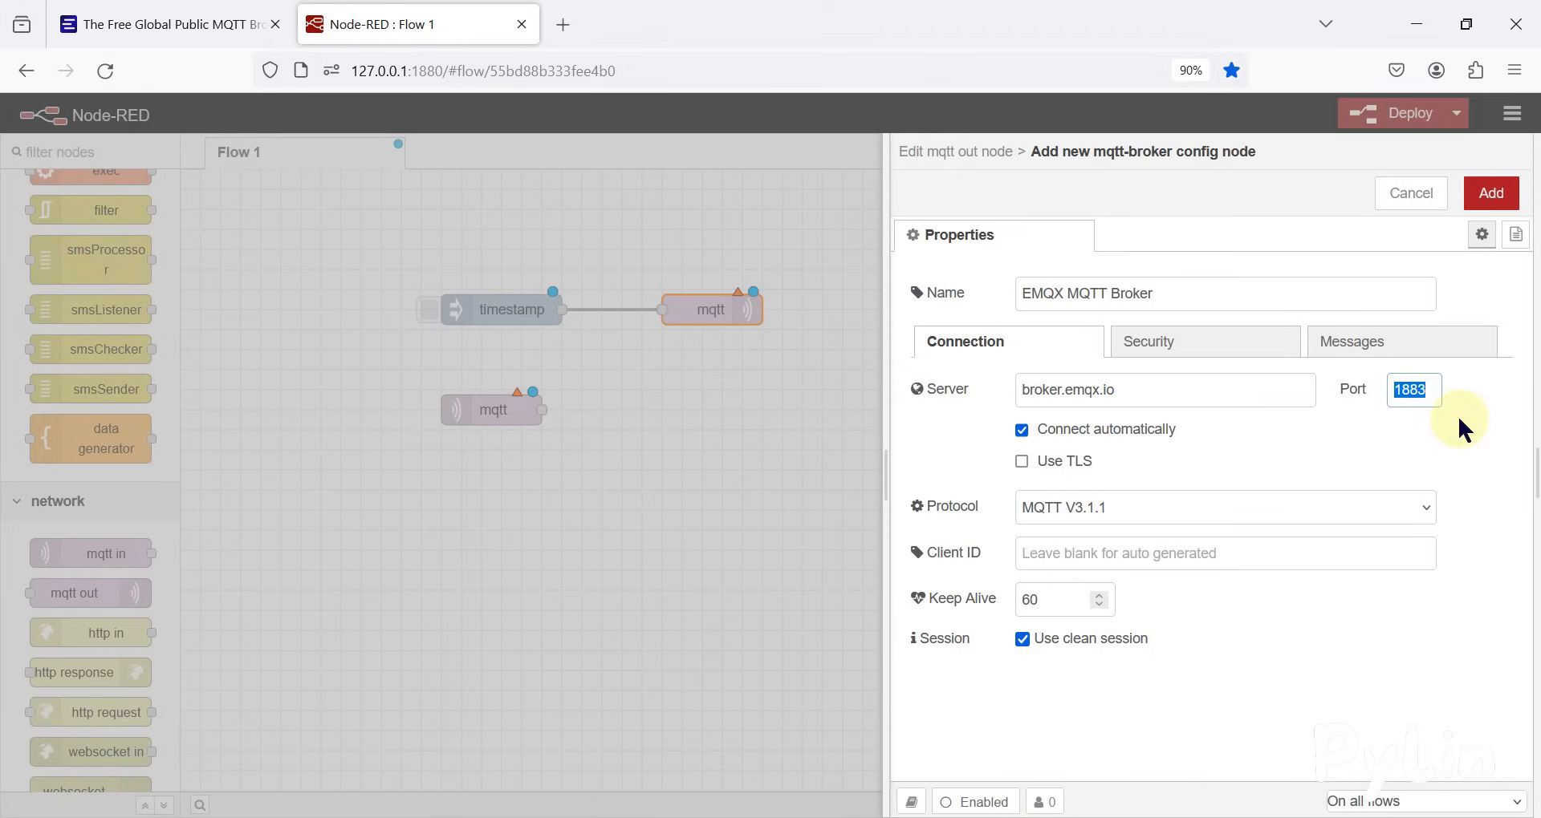
click(1498, 204)
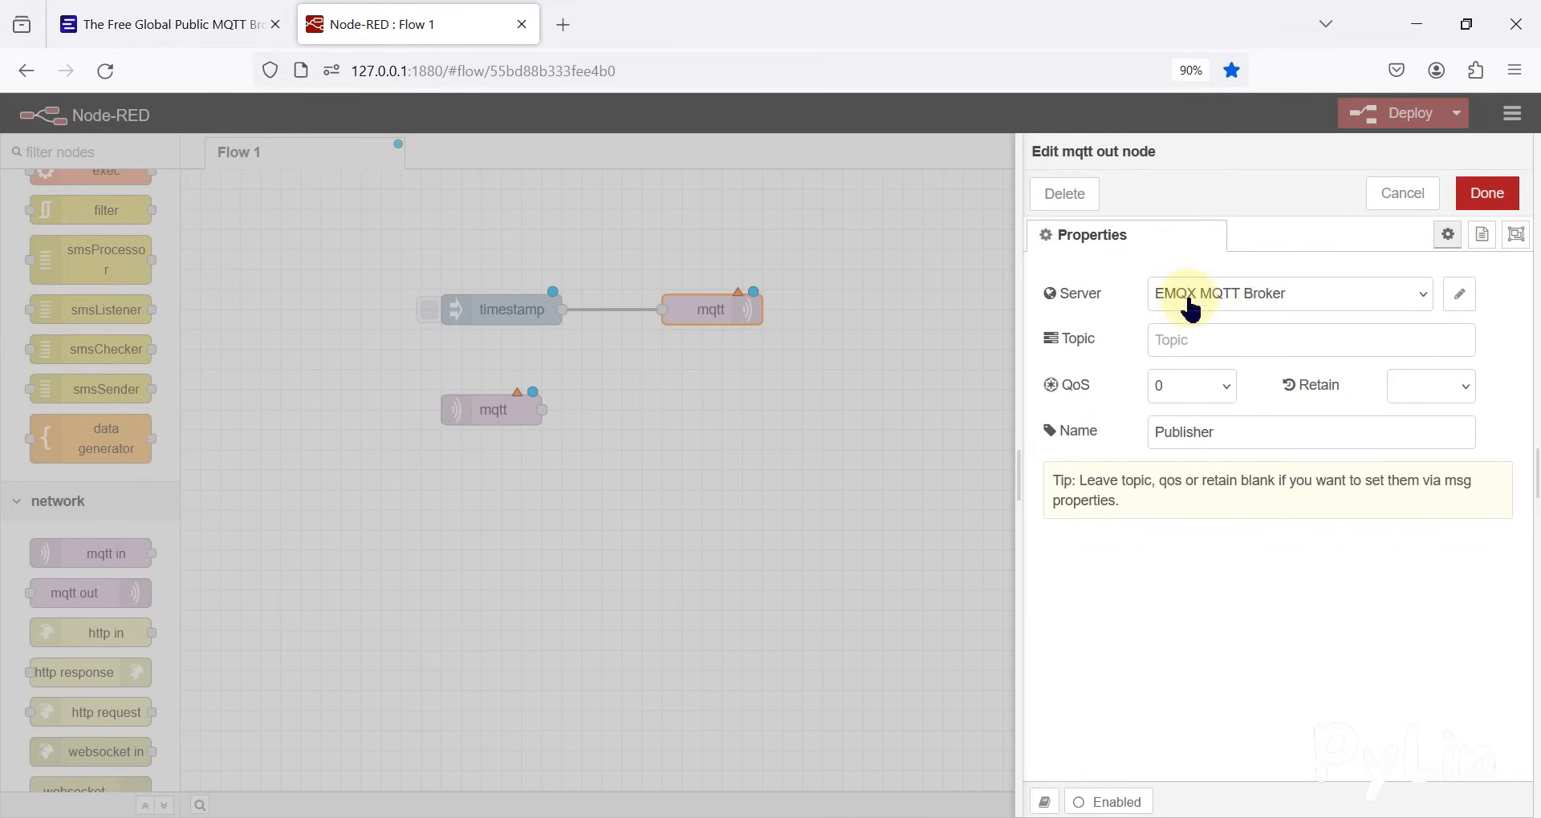
Set the Publisher node's topic to pylin_topic and save the node
click(1302, 341)
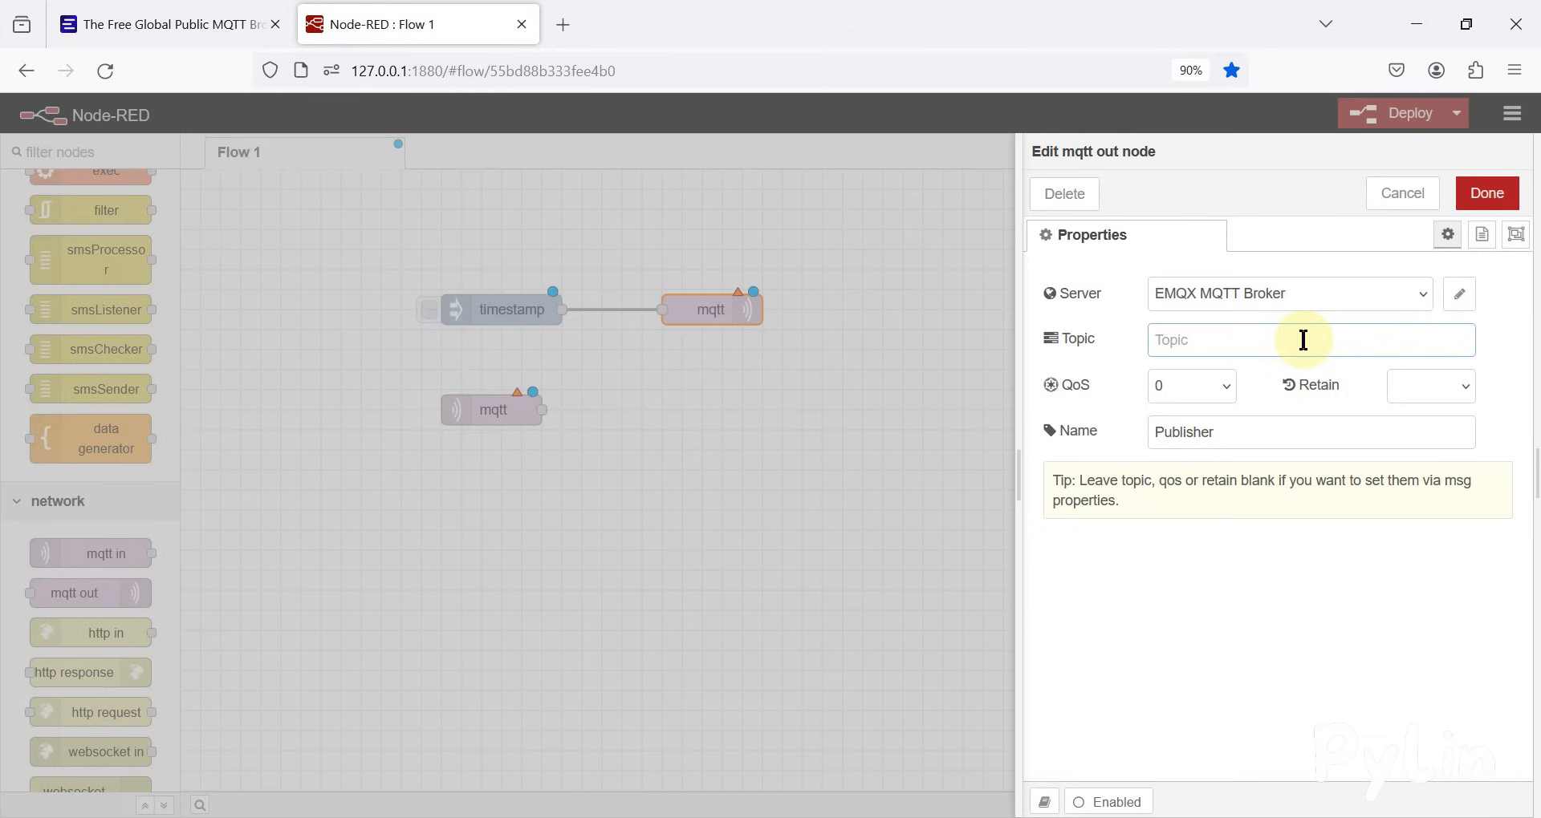
text(pylin_topic)
click(1487, 193)
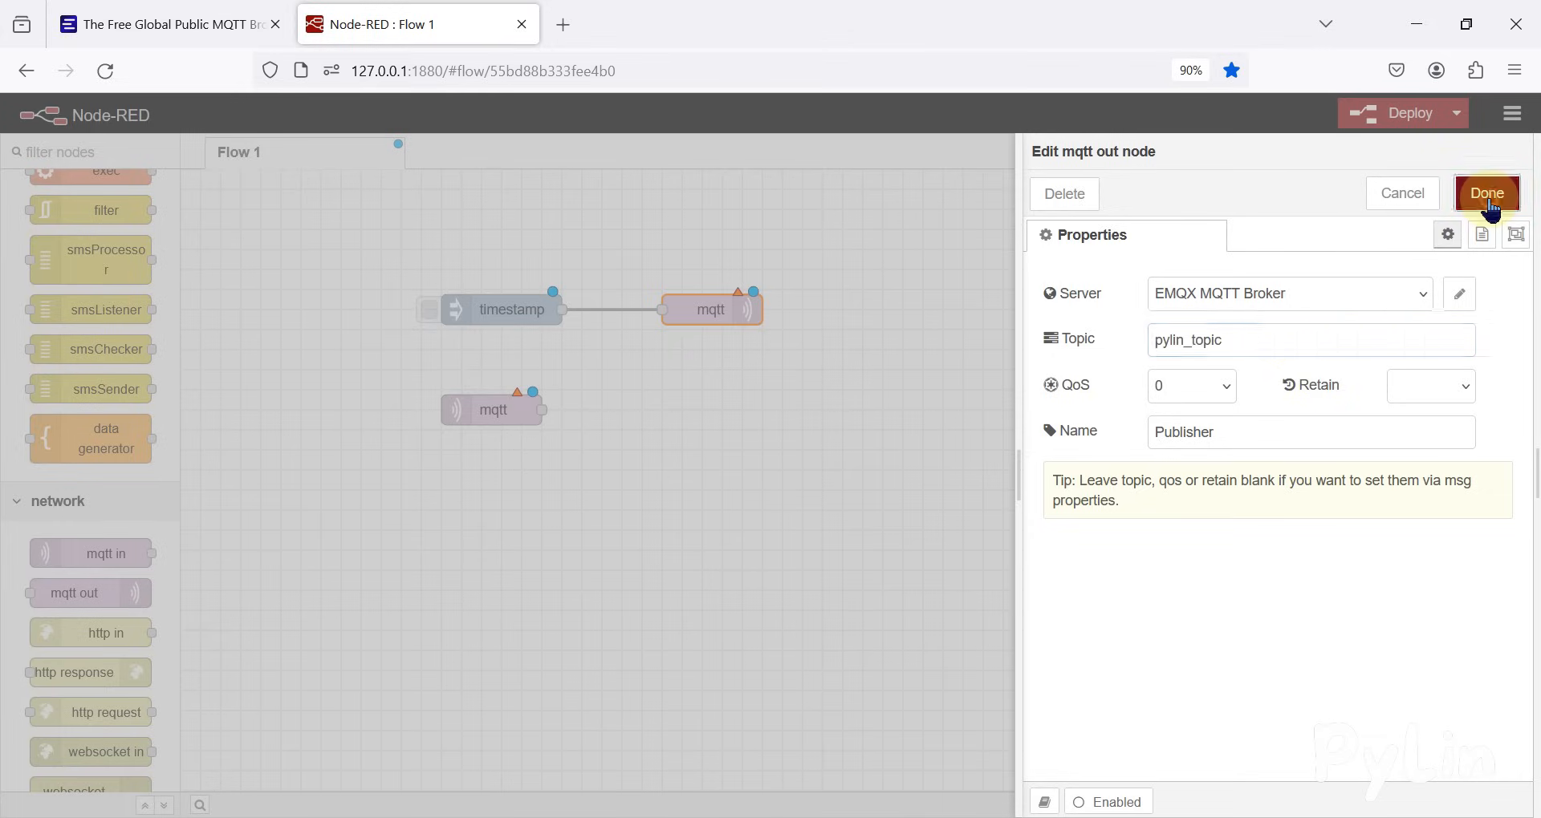
Configure the mqtt in node with server EMQX MQTT Broker, topic pylin_topic and QoS 0
drag(404, 374, 596, 461)
double_click(496, 423)
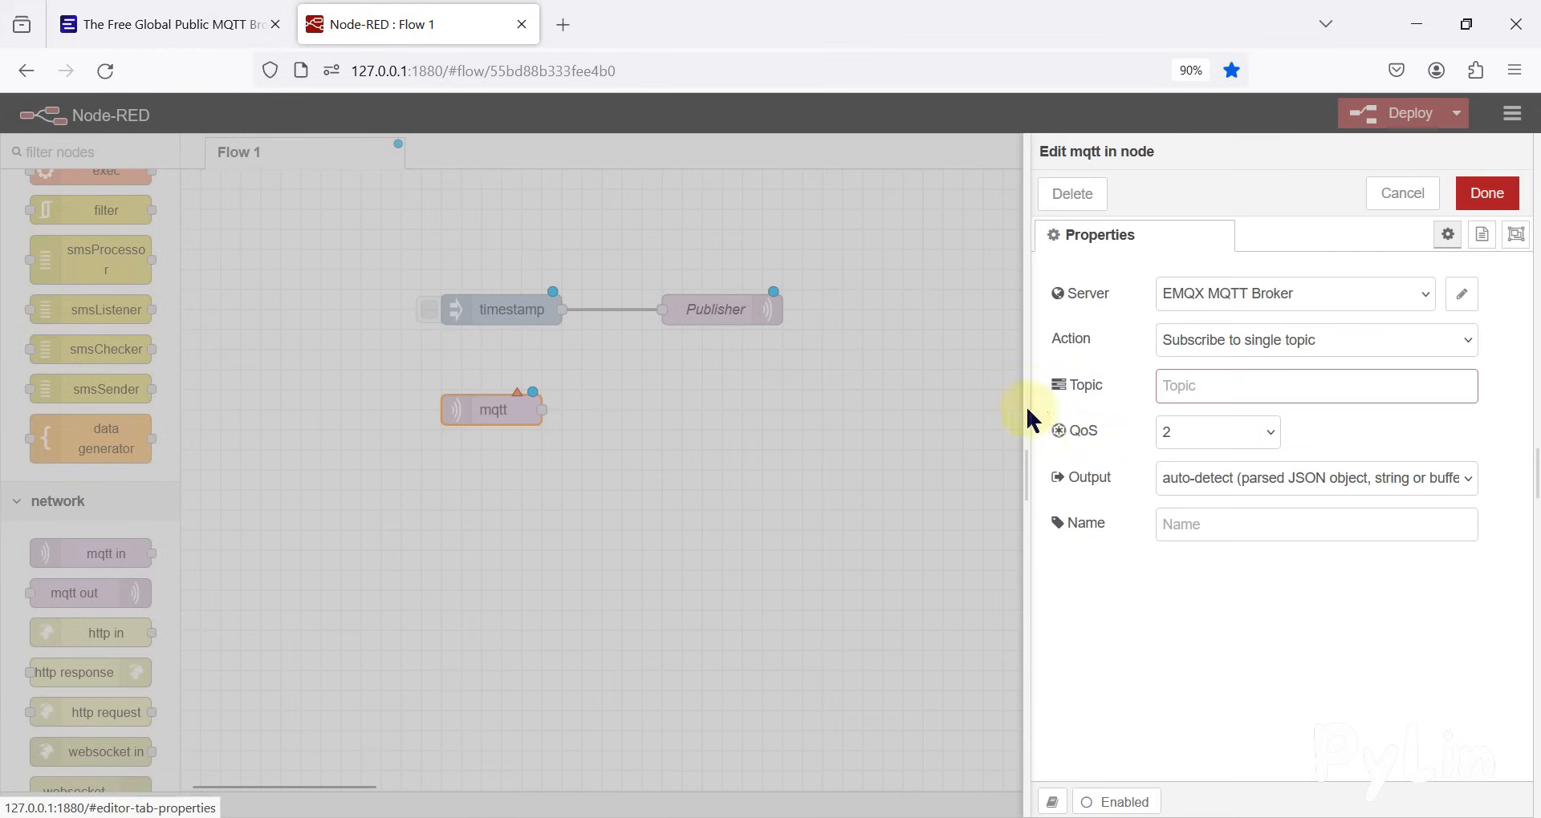
click(1325, 309)
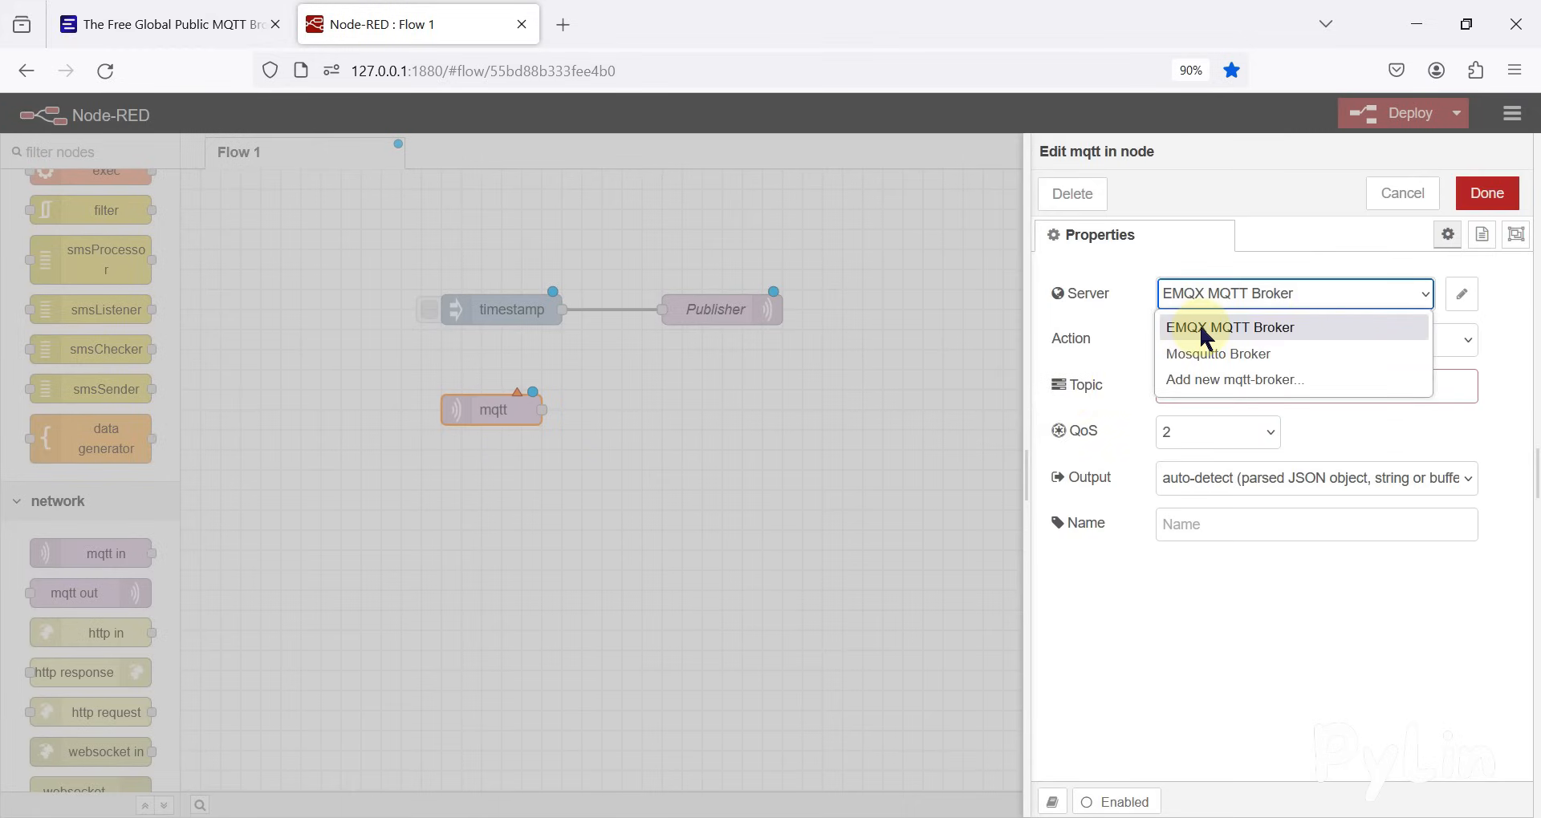
click(1219, 337)
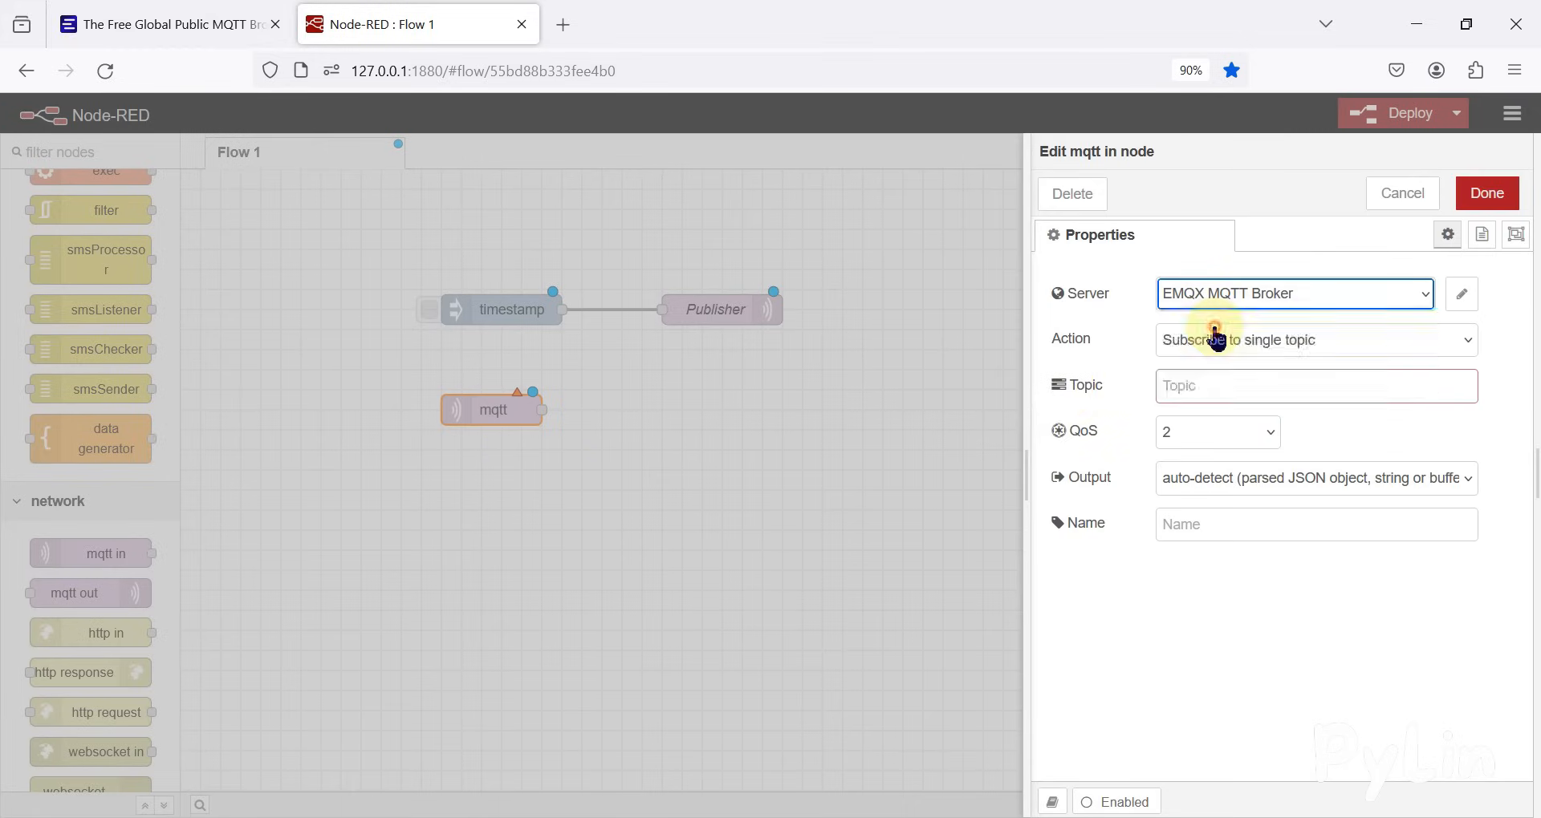
click(1196, 378)
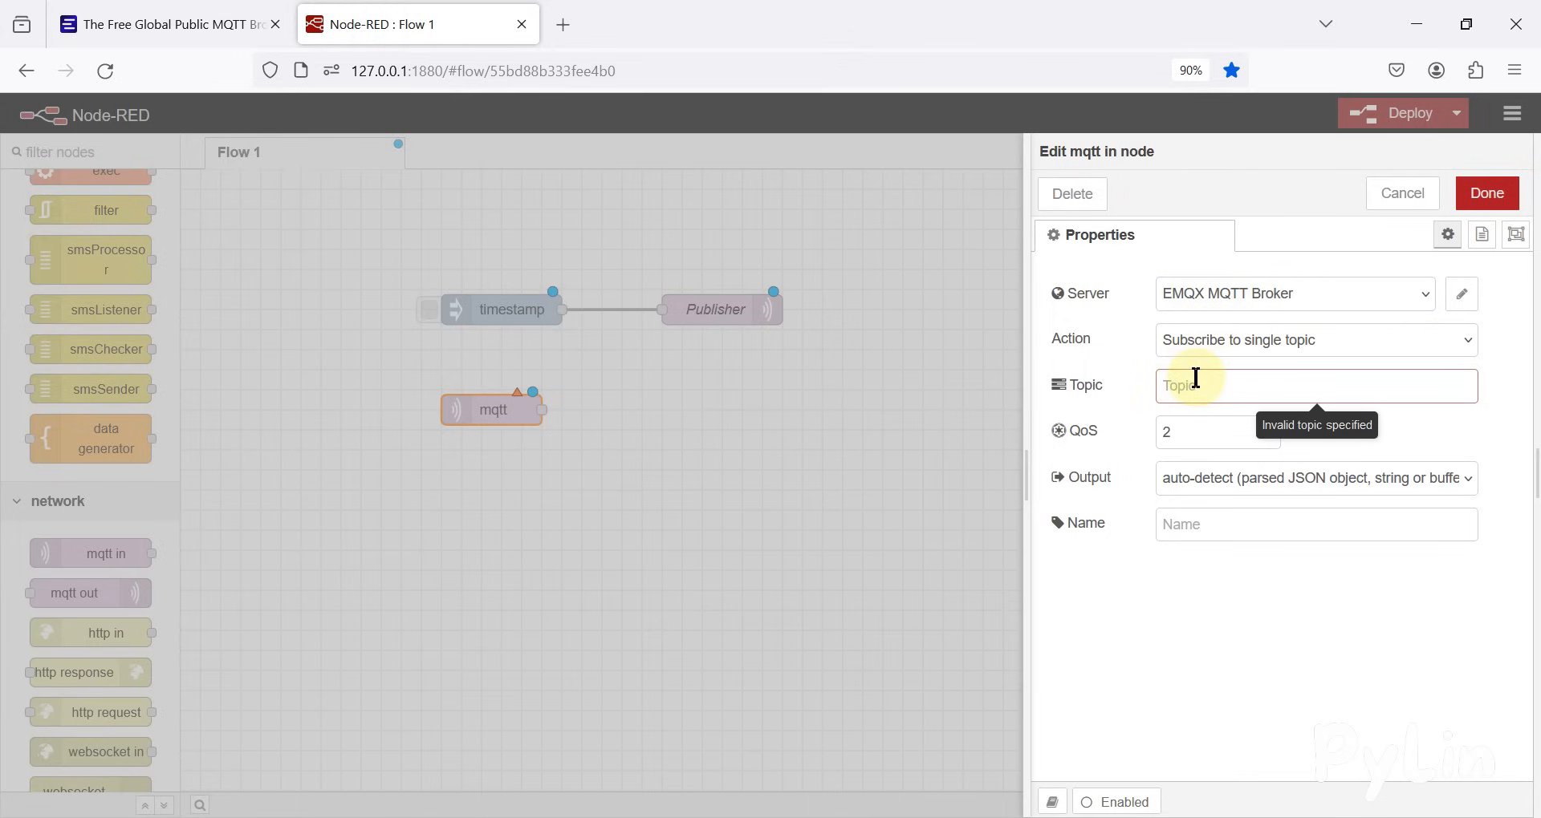
text(pylin_topic)
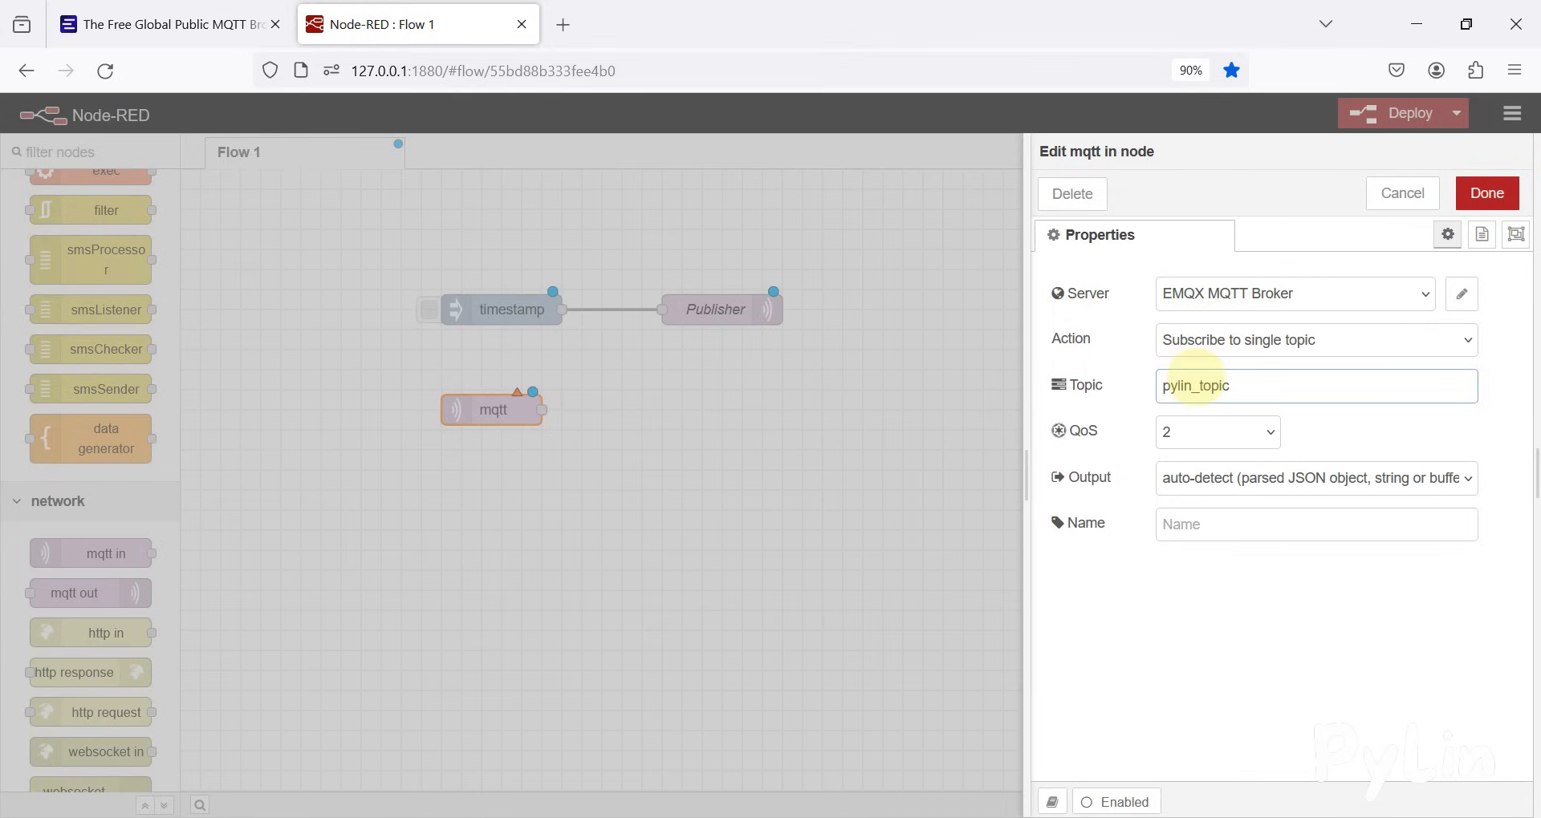
click(1243, 433)
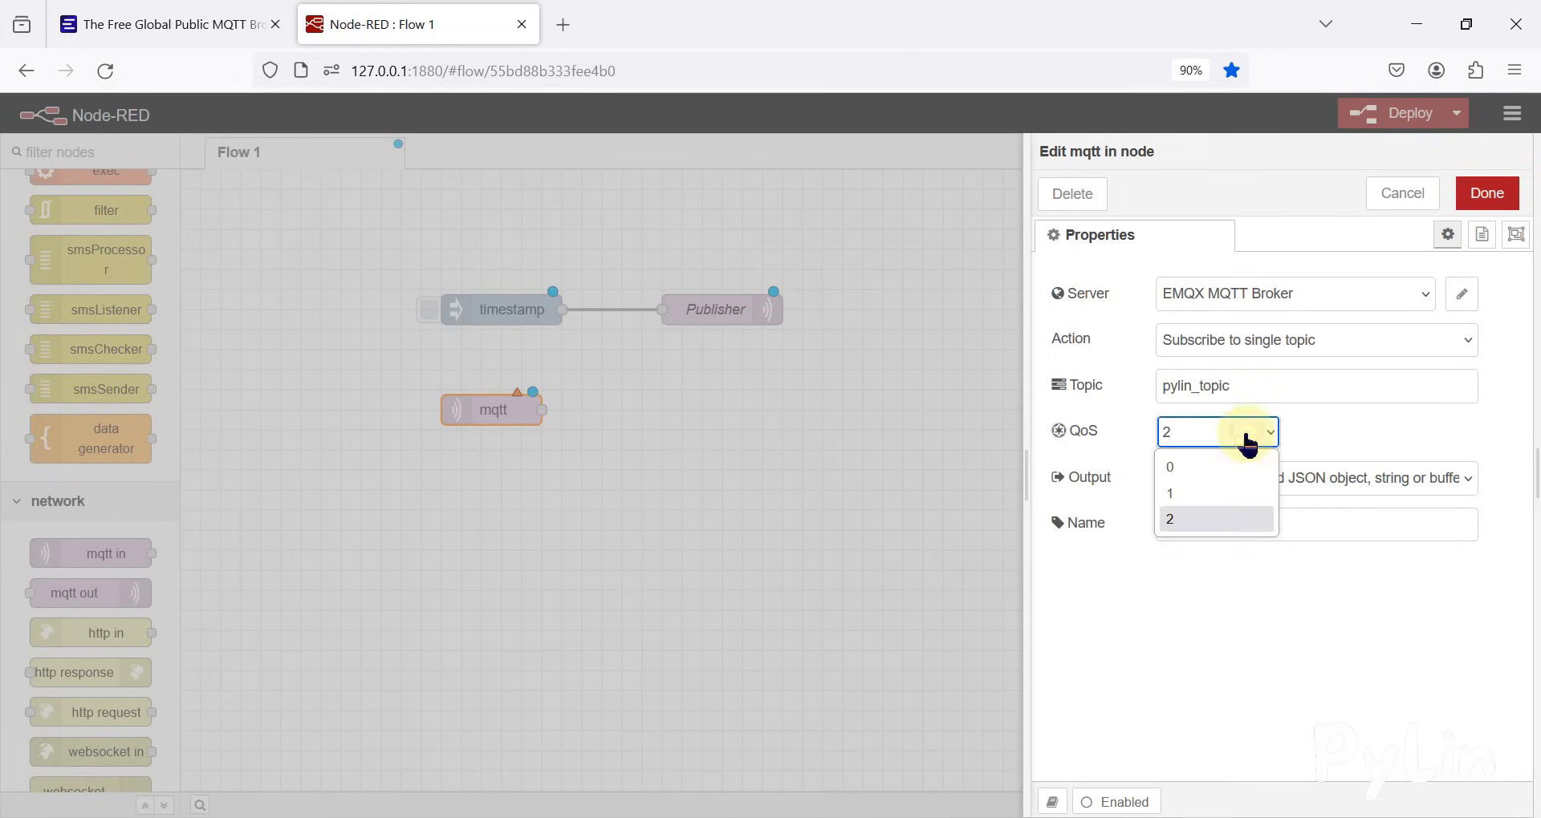
click(1209, 475)
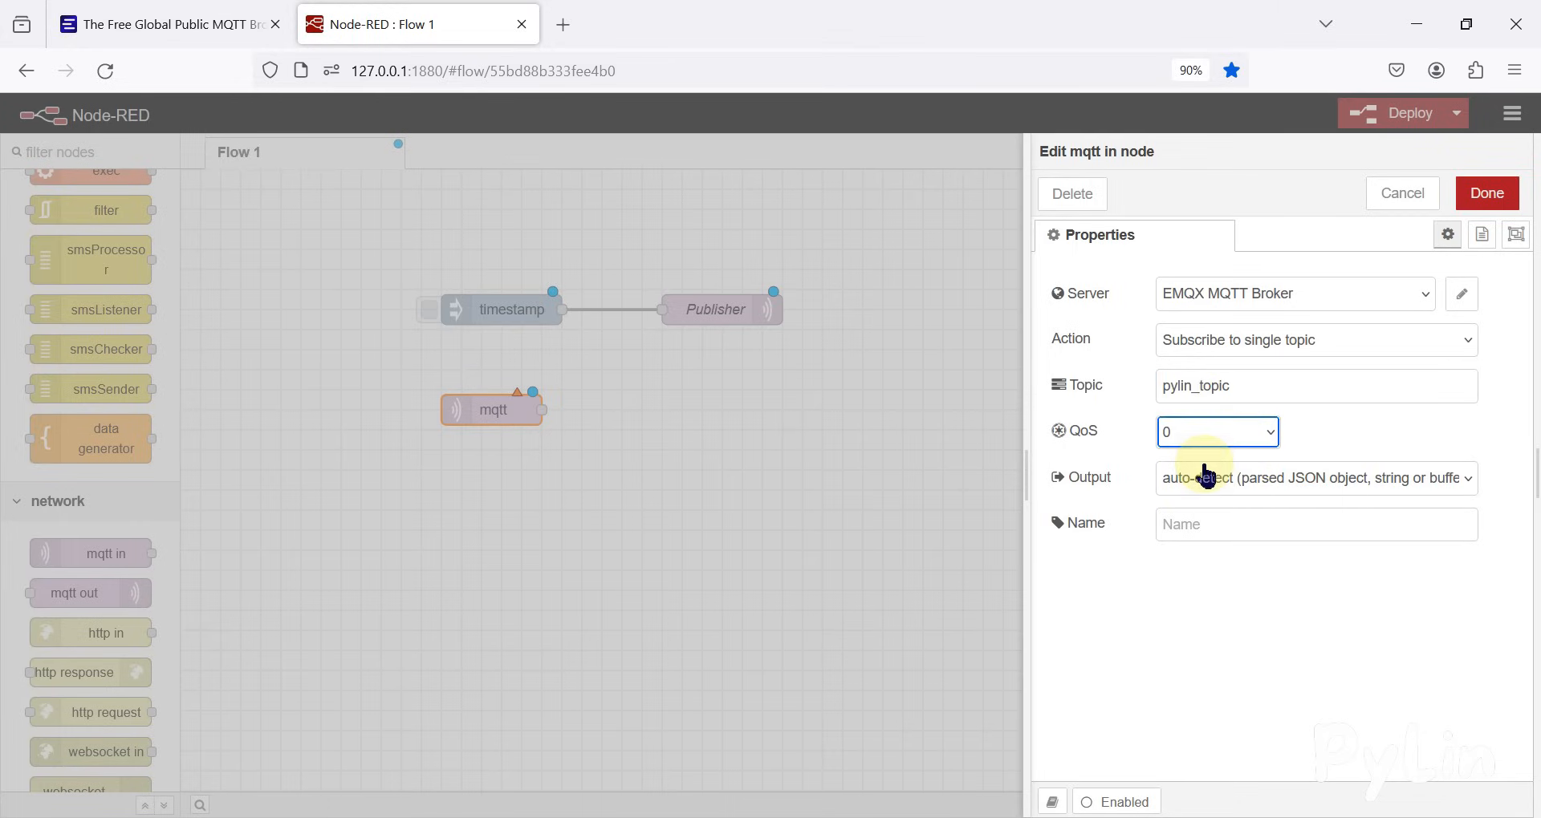
click(1487, 201)
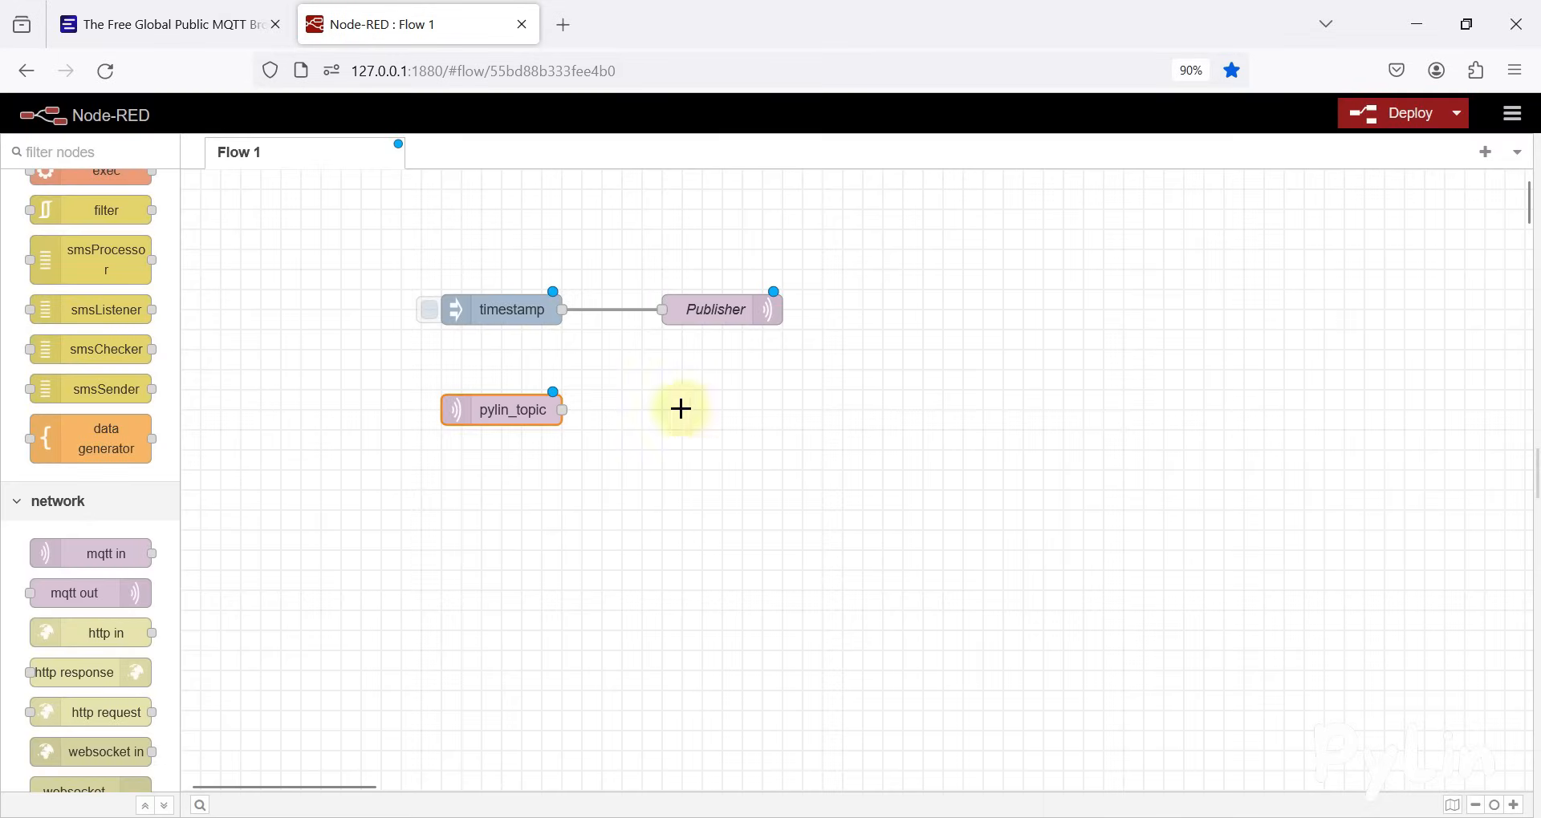
Connect a new debug node to the pylin_topic node and output only to node status, not the debug window
drag(553, 409, 721, 414)
click(632, 473)
double_click(720, 414)
click(1195, 409)
click(1220, 333)
click(1484, 197)
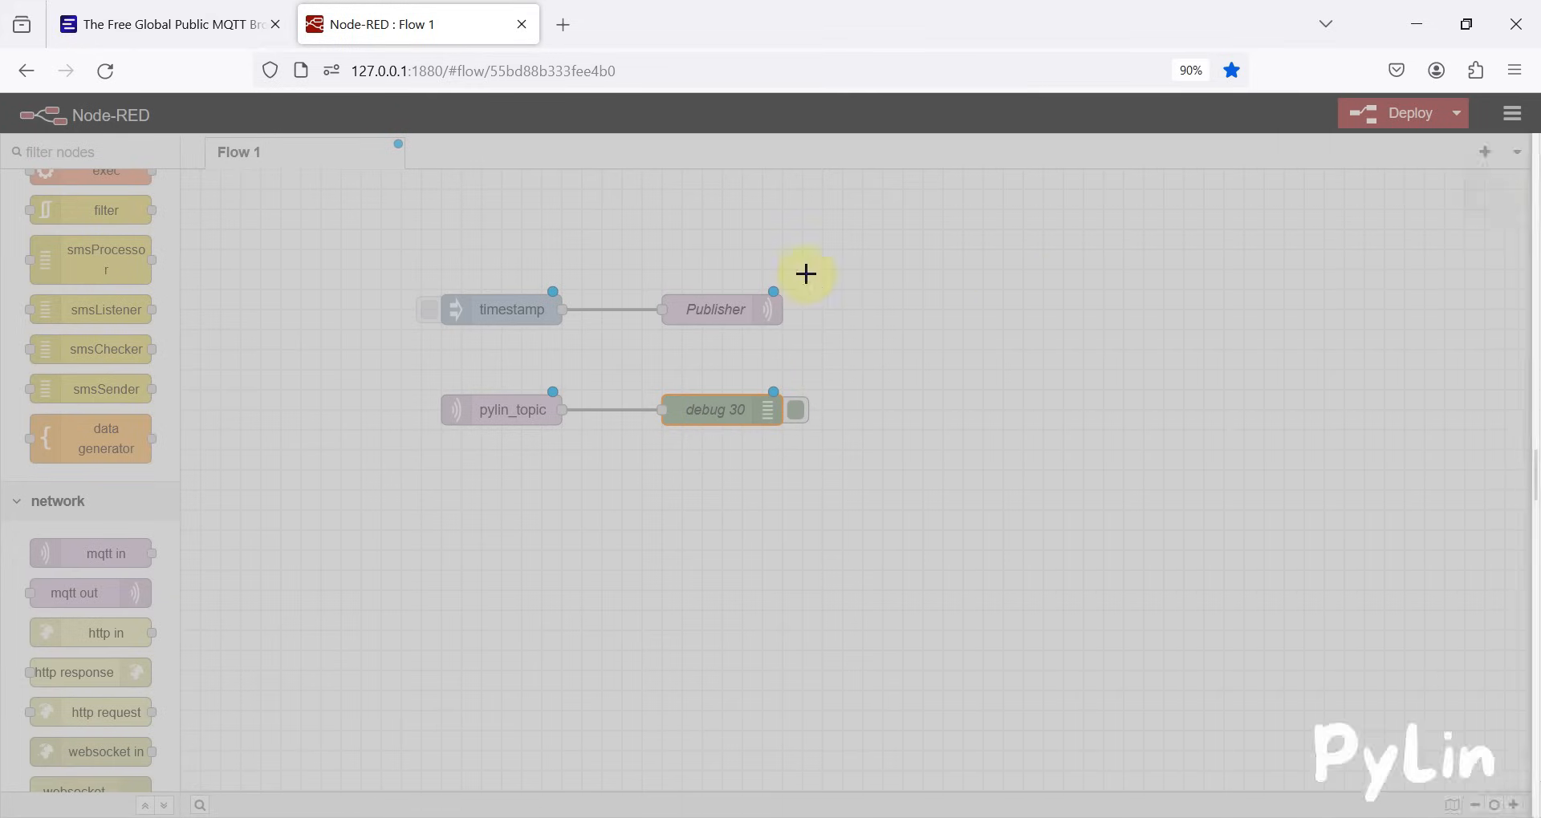
Attach a second debug node to the timestamp node, output only to its node status, and deploy the flow
drag(569, 310, 715, 259)
click(667, 293)
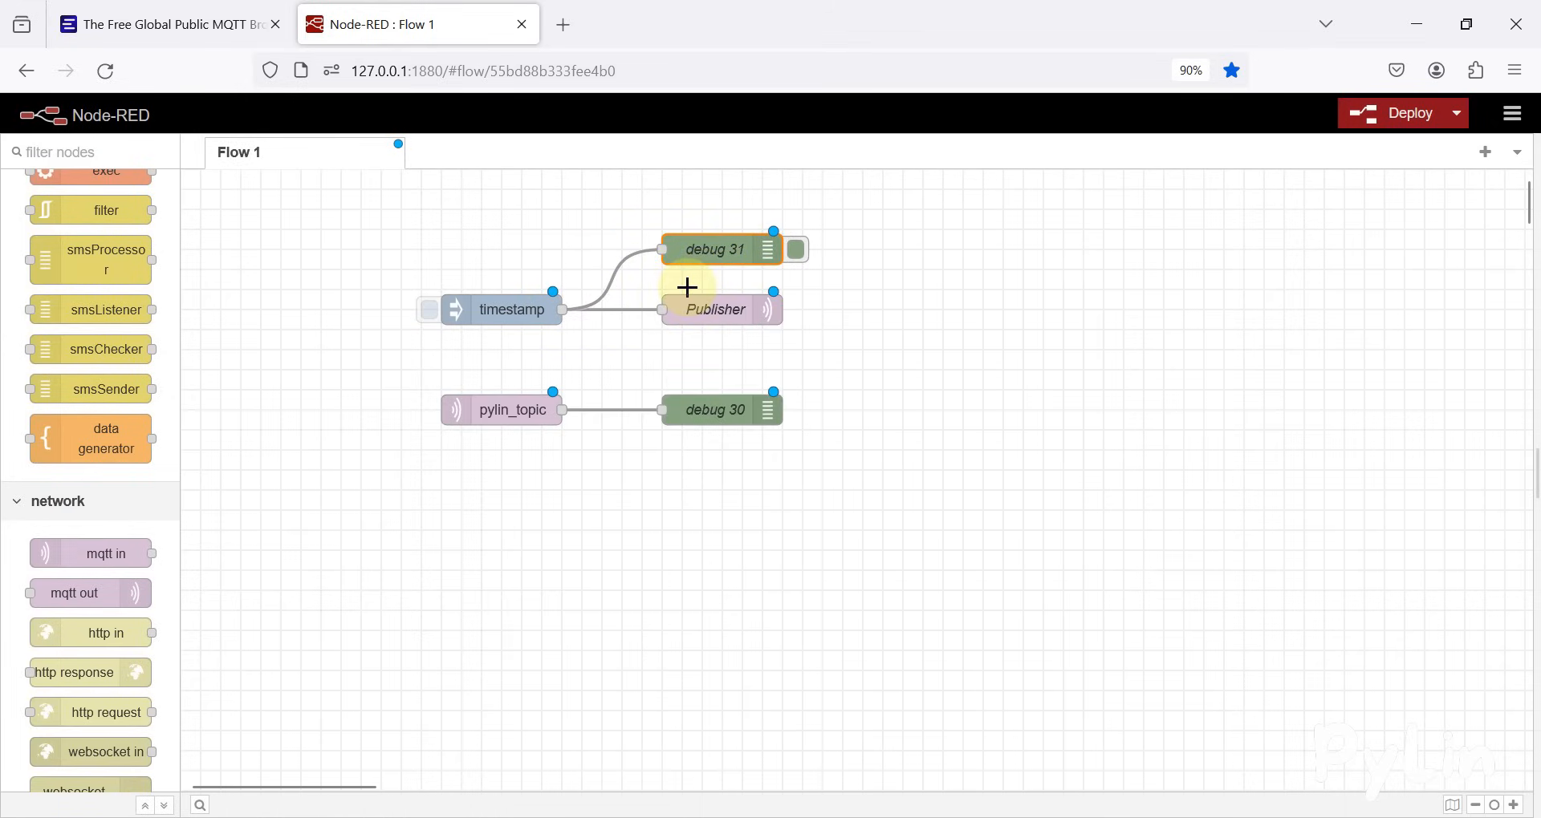
double_click(706, 249)
click(1230, 411)
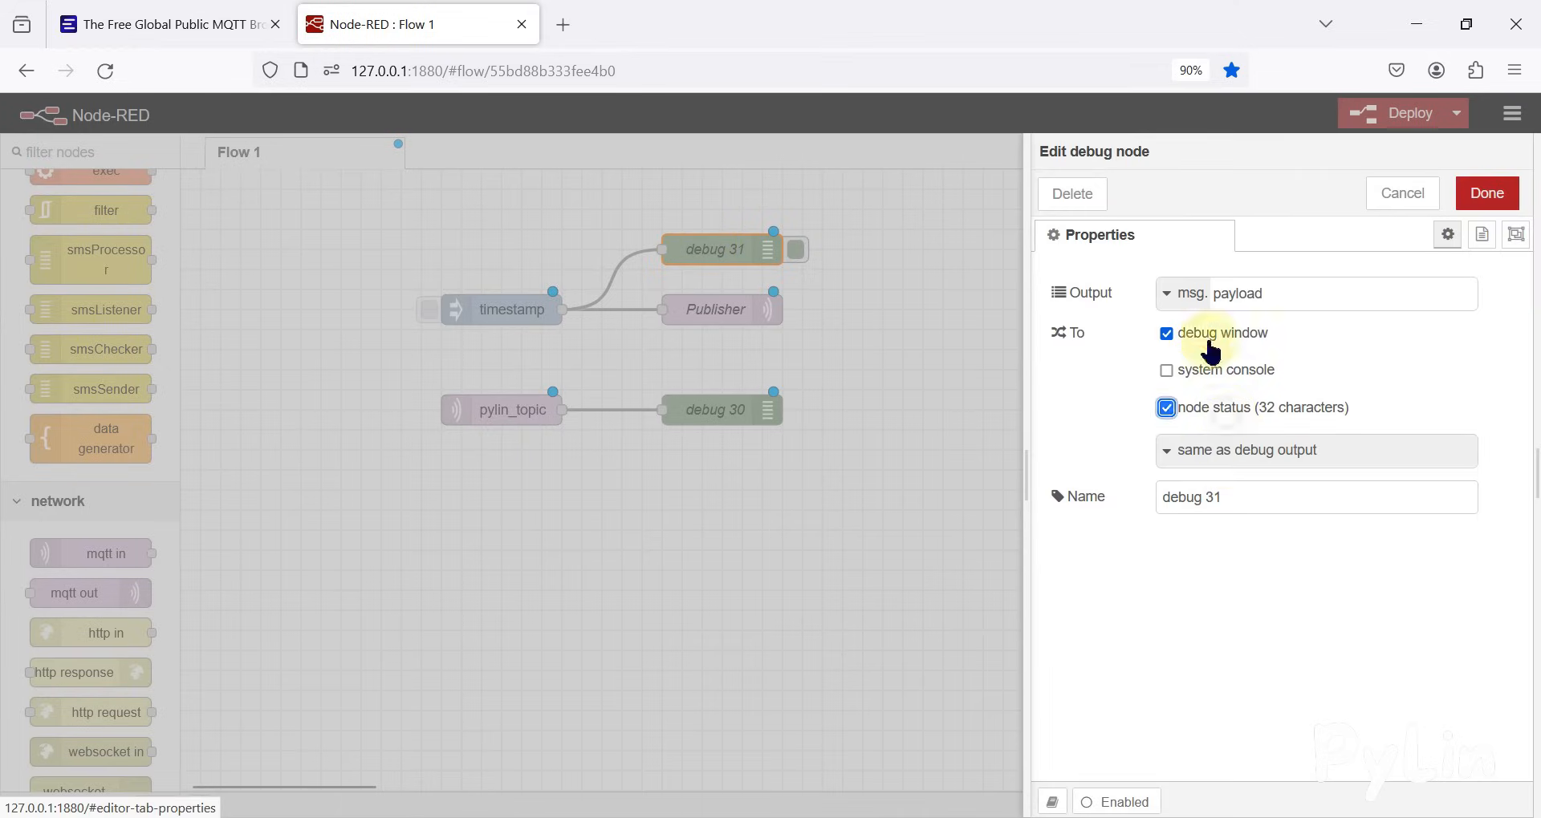
click(1212, 352)
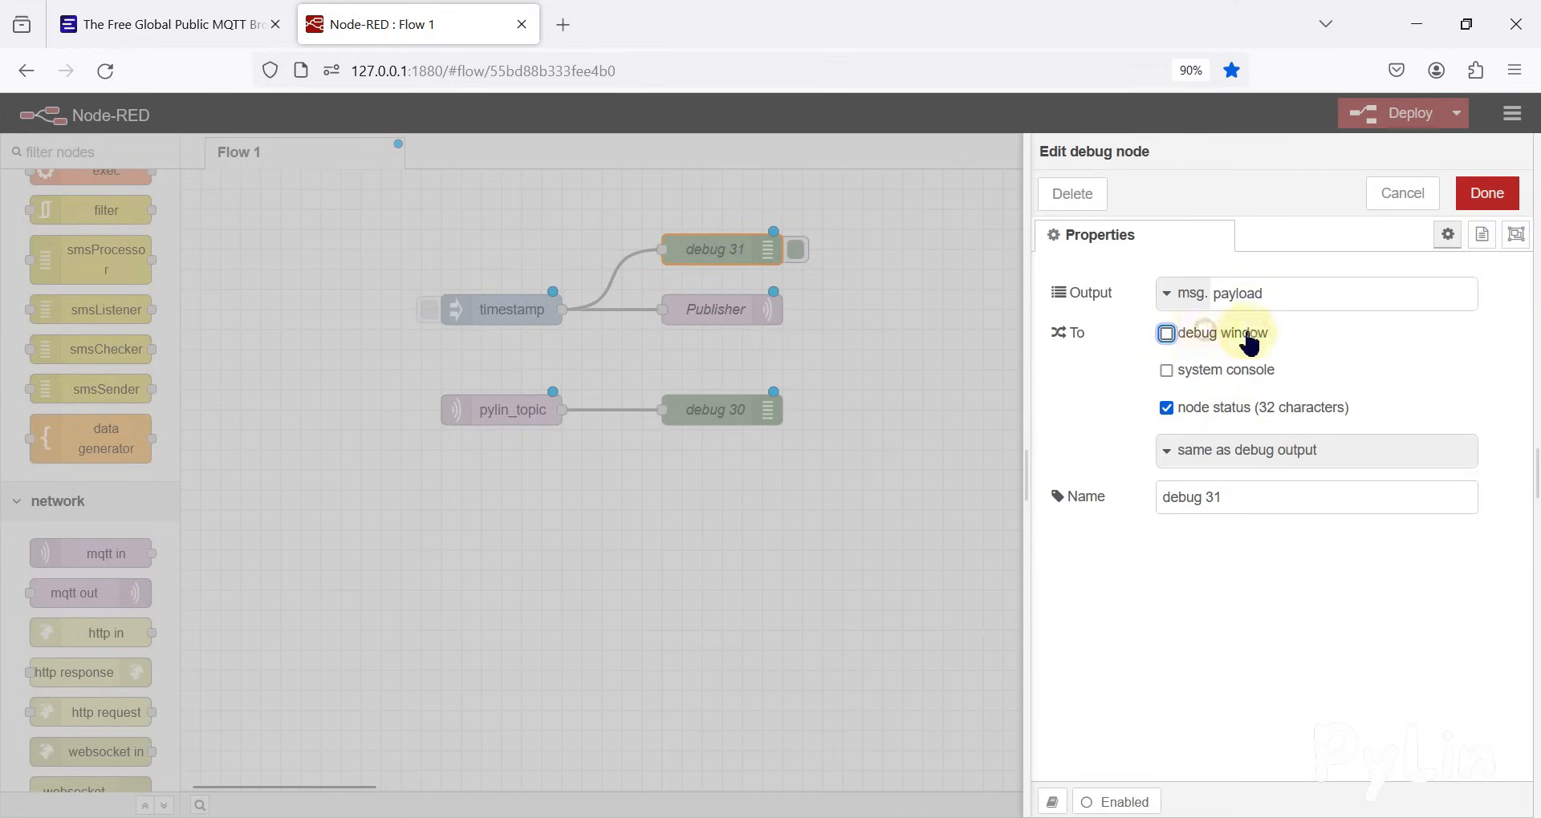
click(1485, 194)
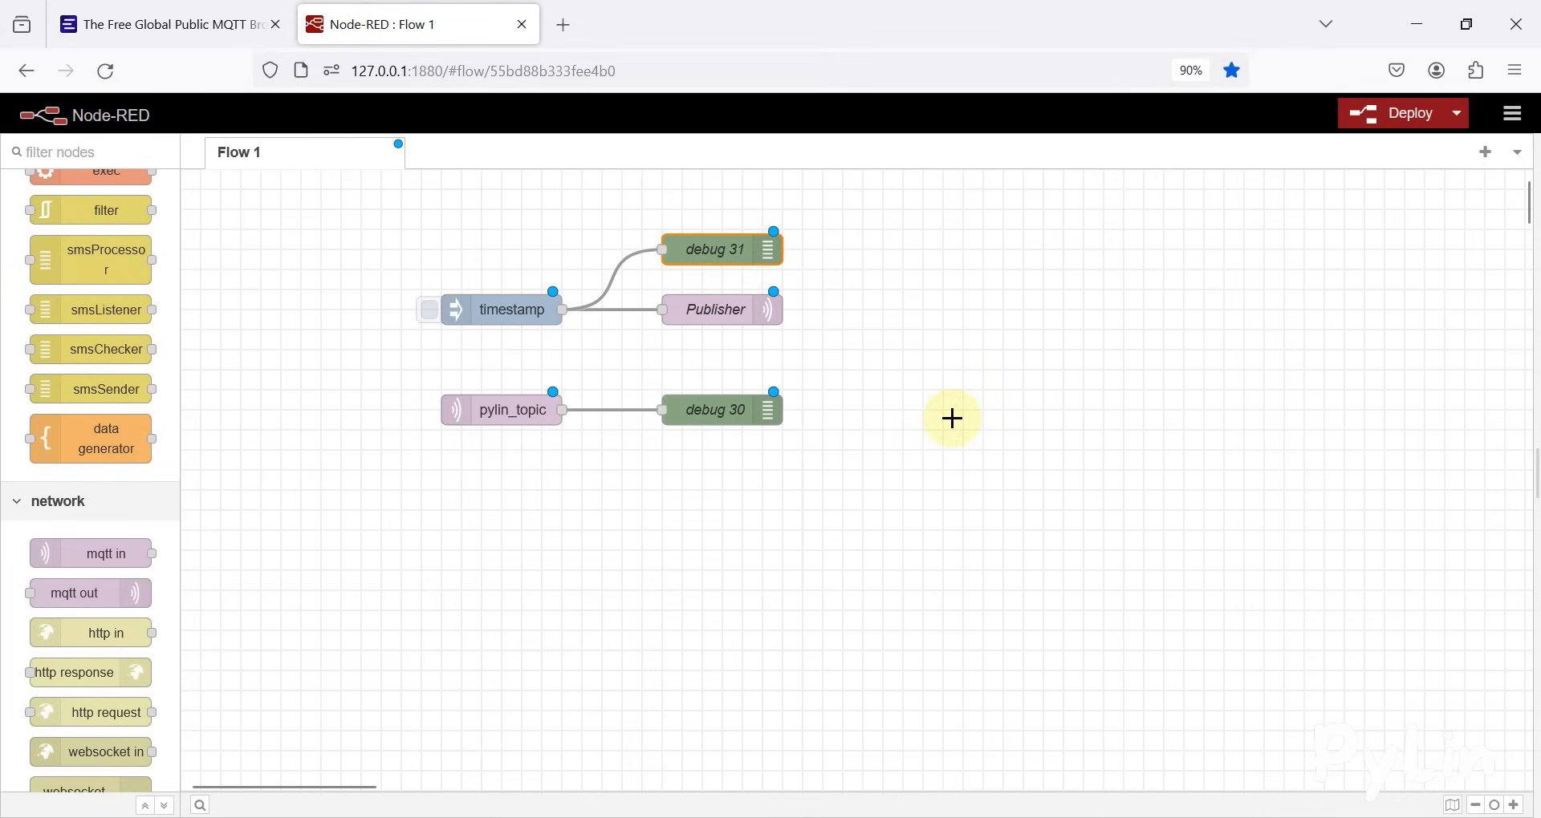
key(ctrl+d)
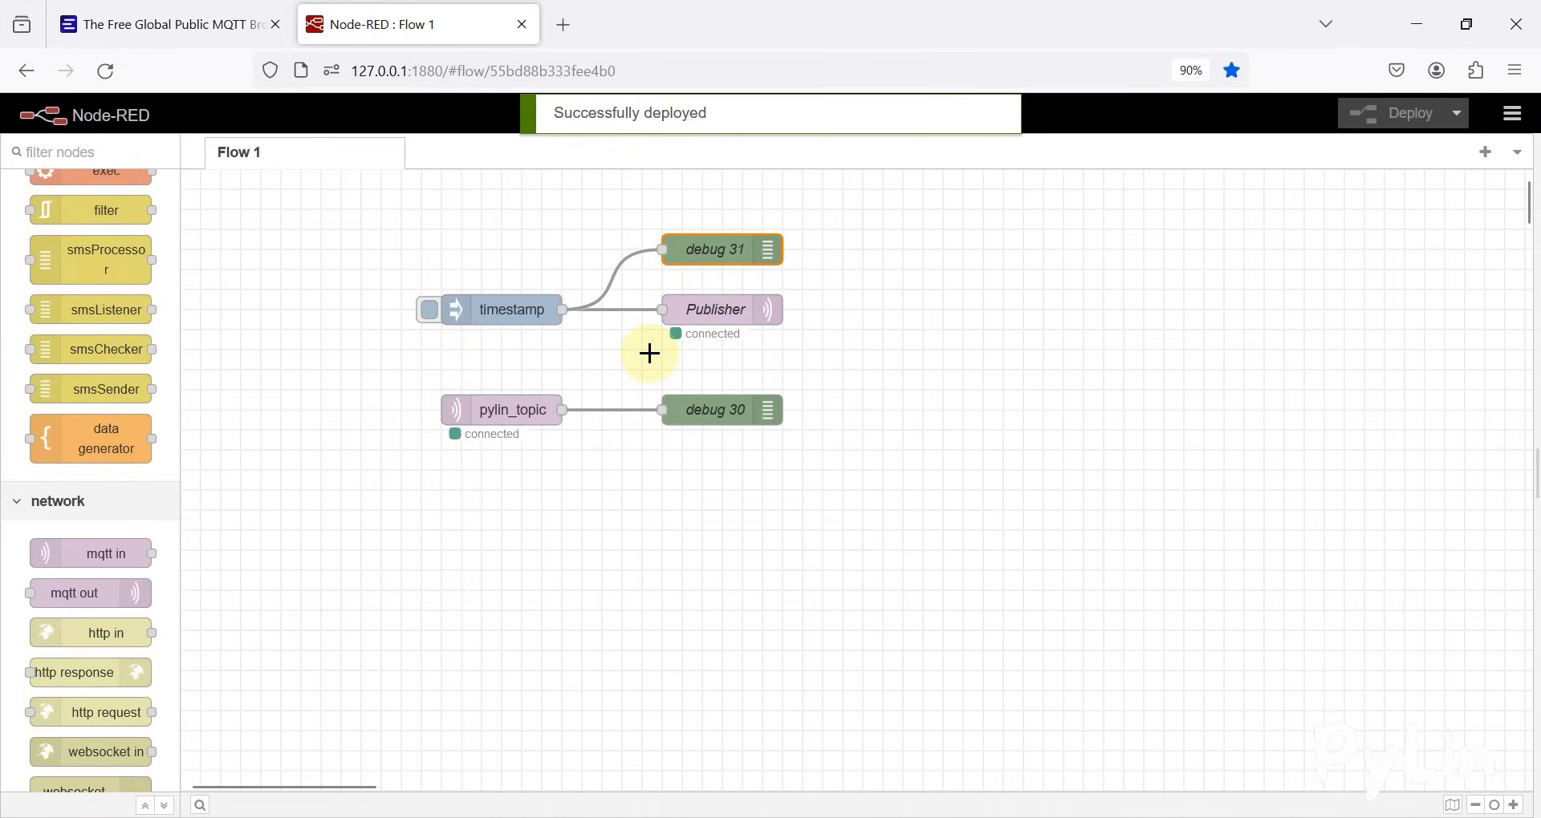
Name the mqtt in node on pylin_topic Subscriber, save it and deploy the flow
click(157, 14)
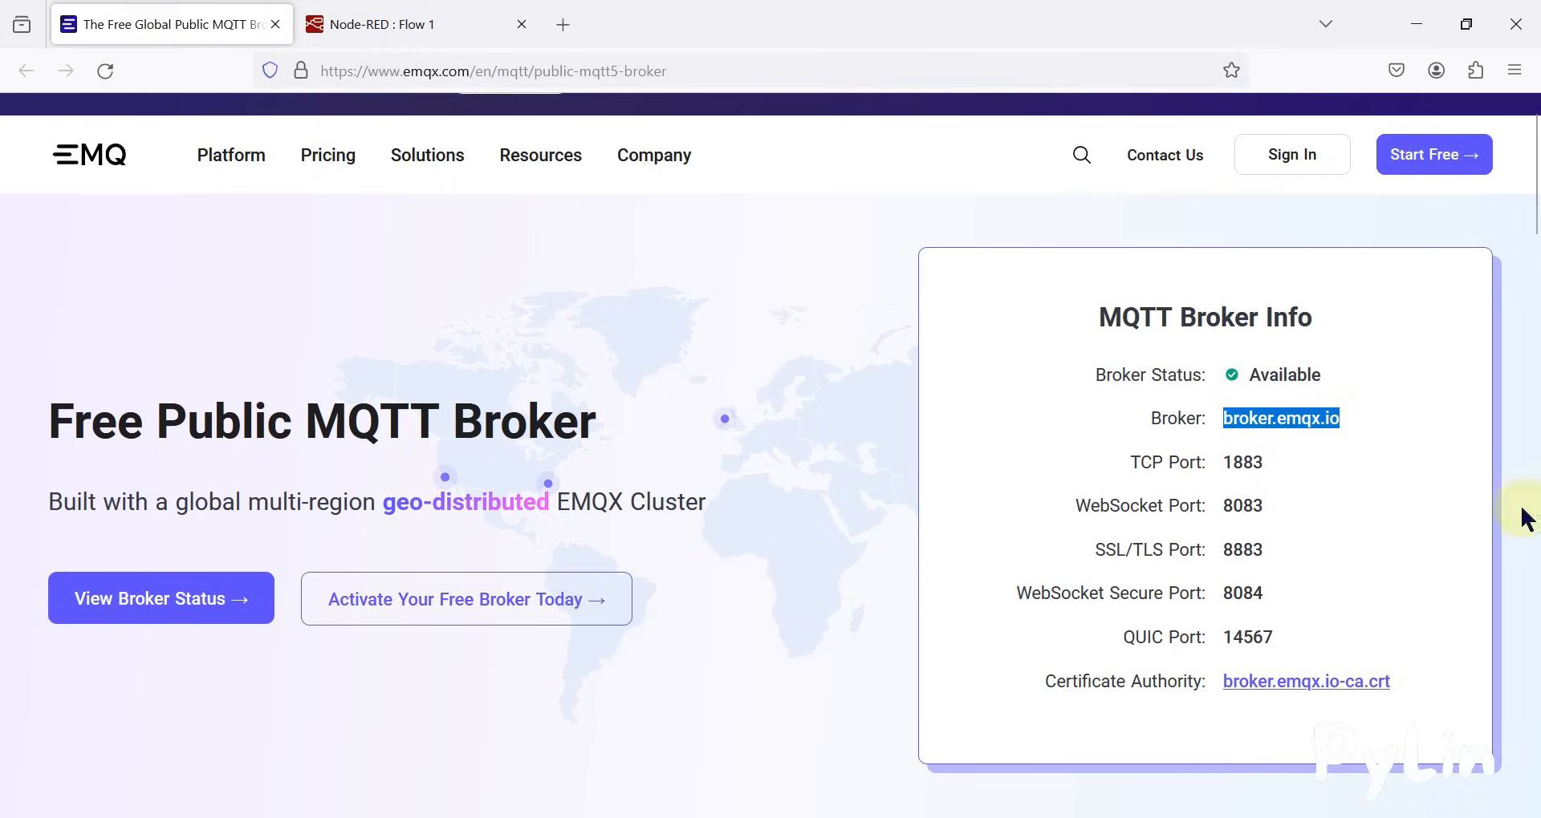
click(514, 17)
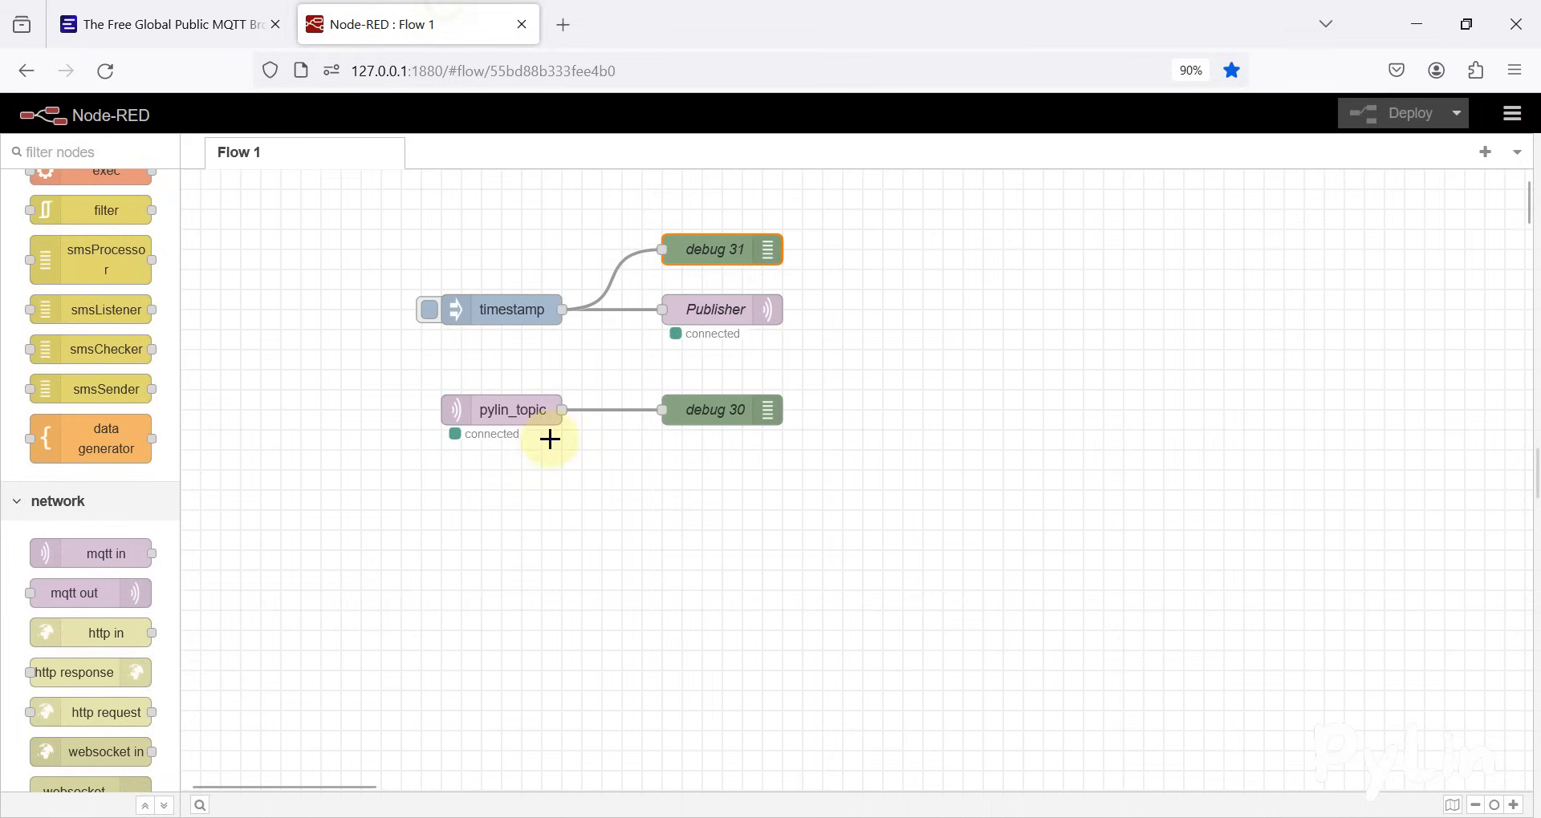
double_click(516, 417)
click(1237, 526)
text(Subscriber)
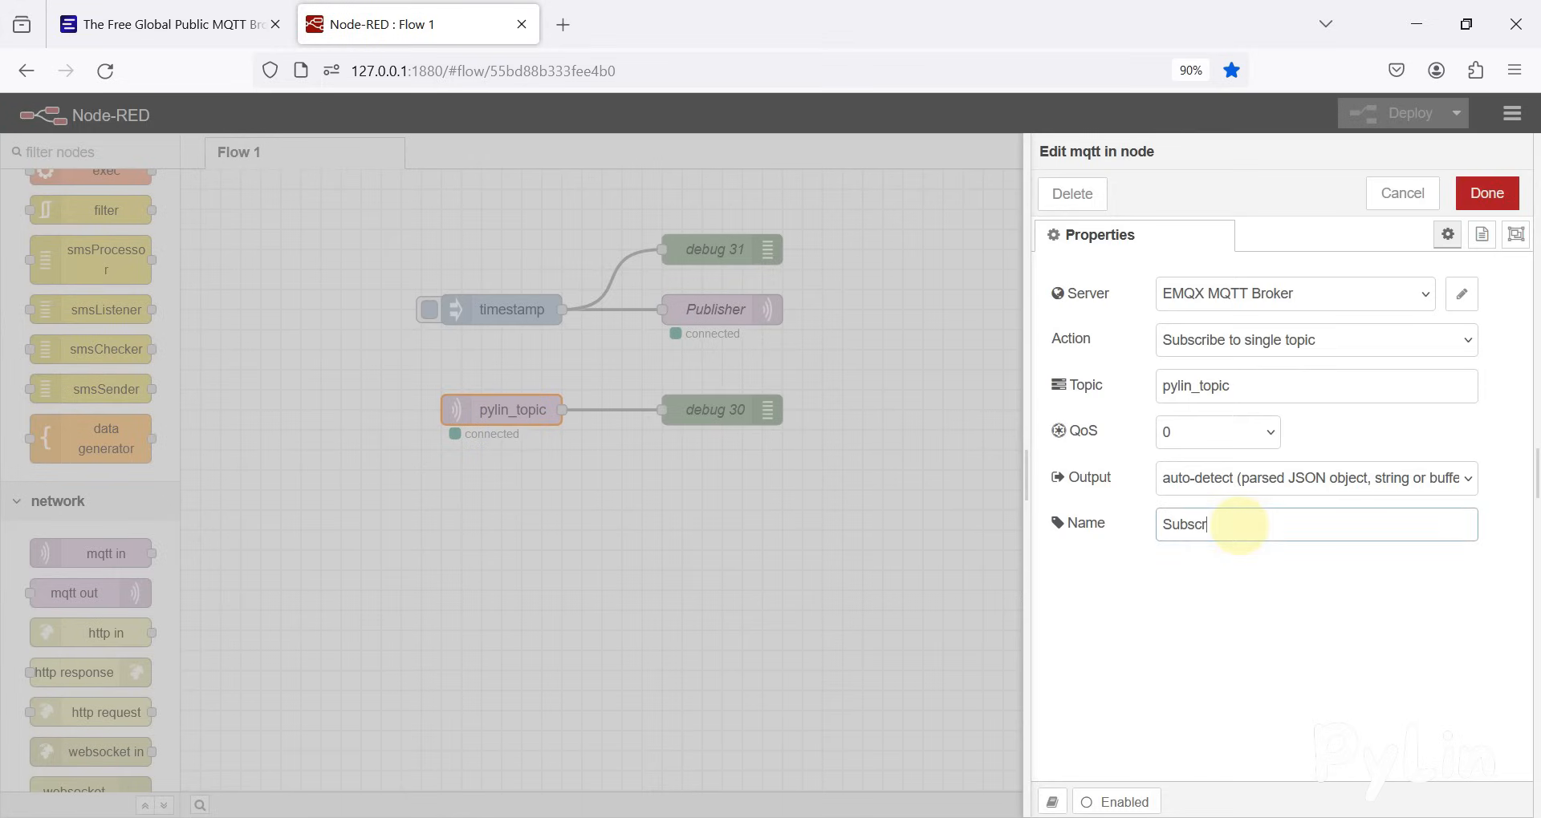
click(1487, 193)
key(ctrl+d)
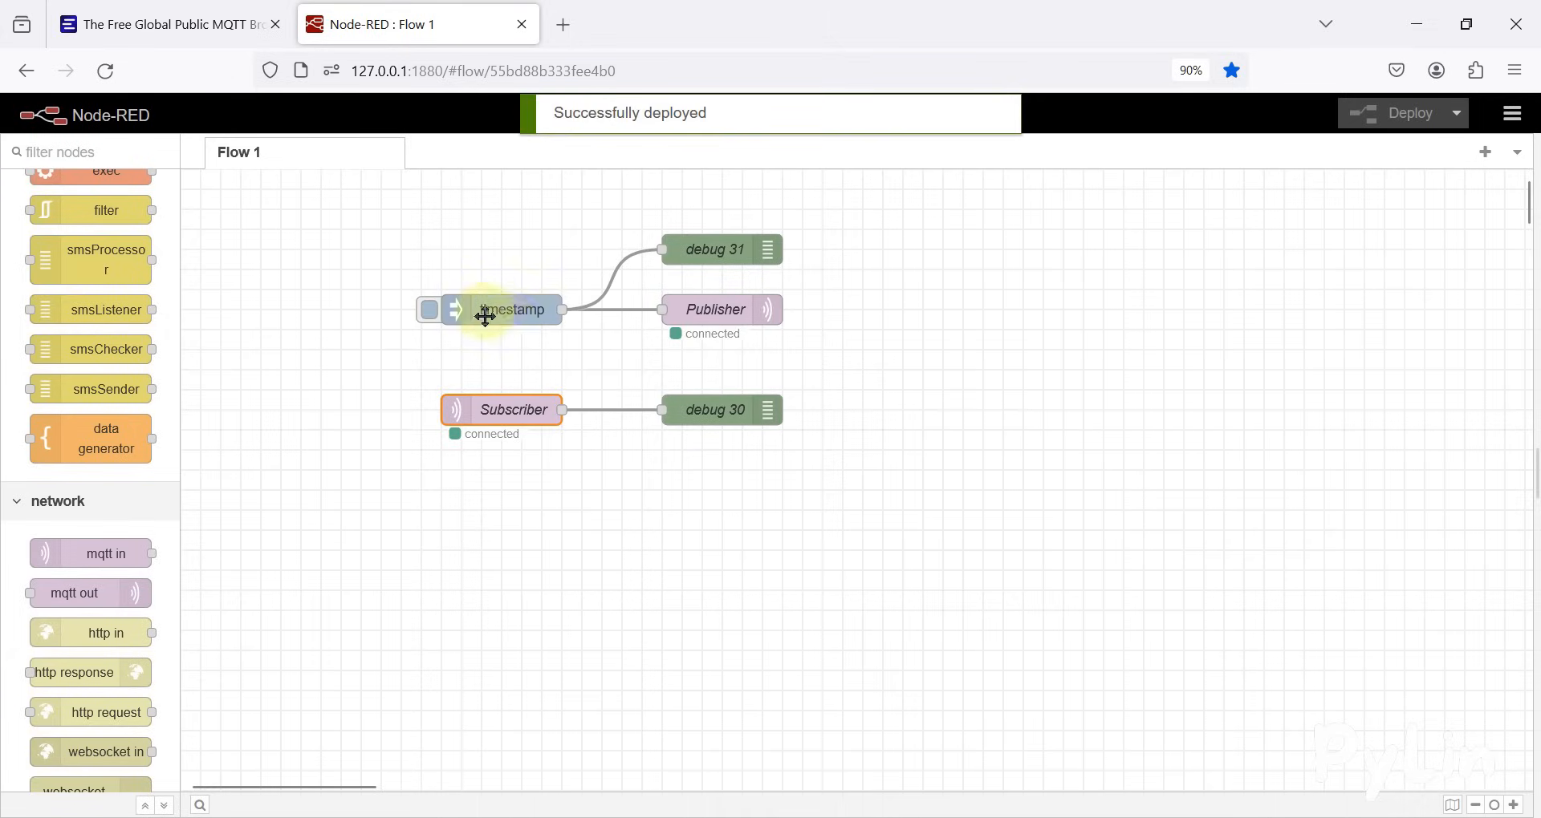
Inject the timestamp to test the flow and look over the EMQX page's broker details
click(429, 310)
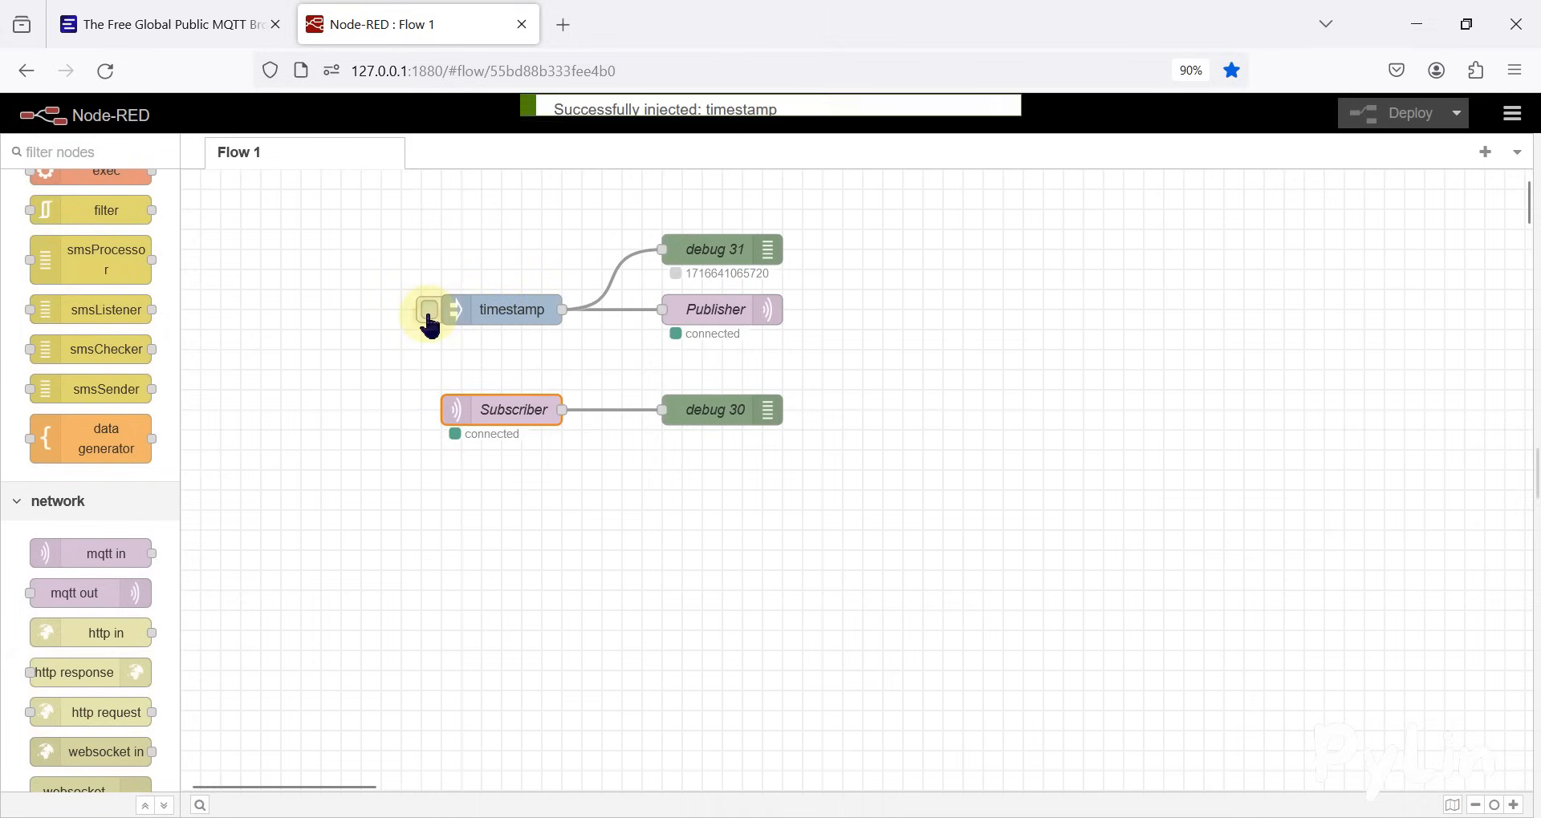
click(757, 278)
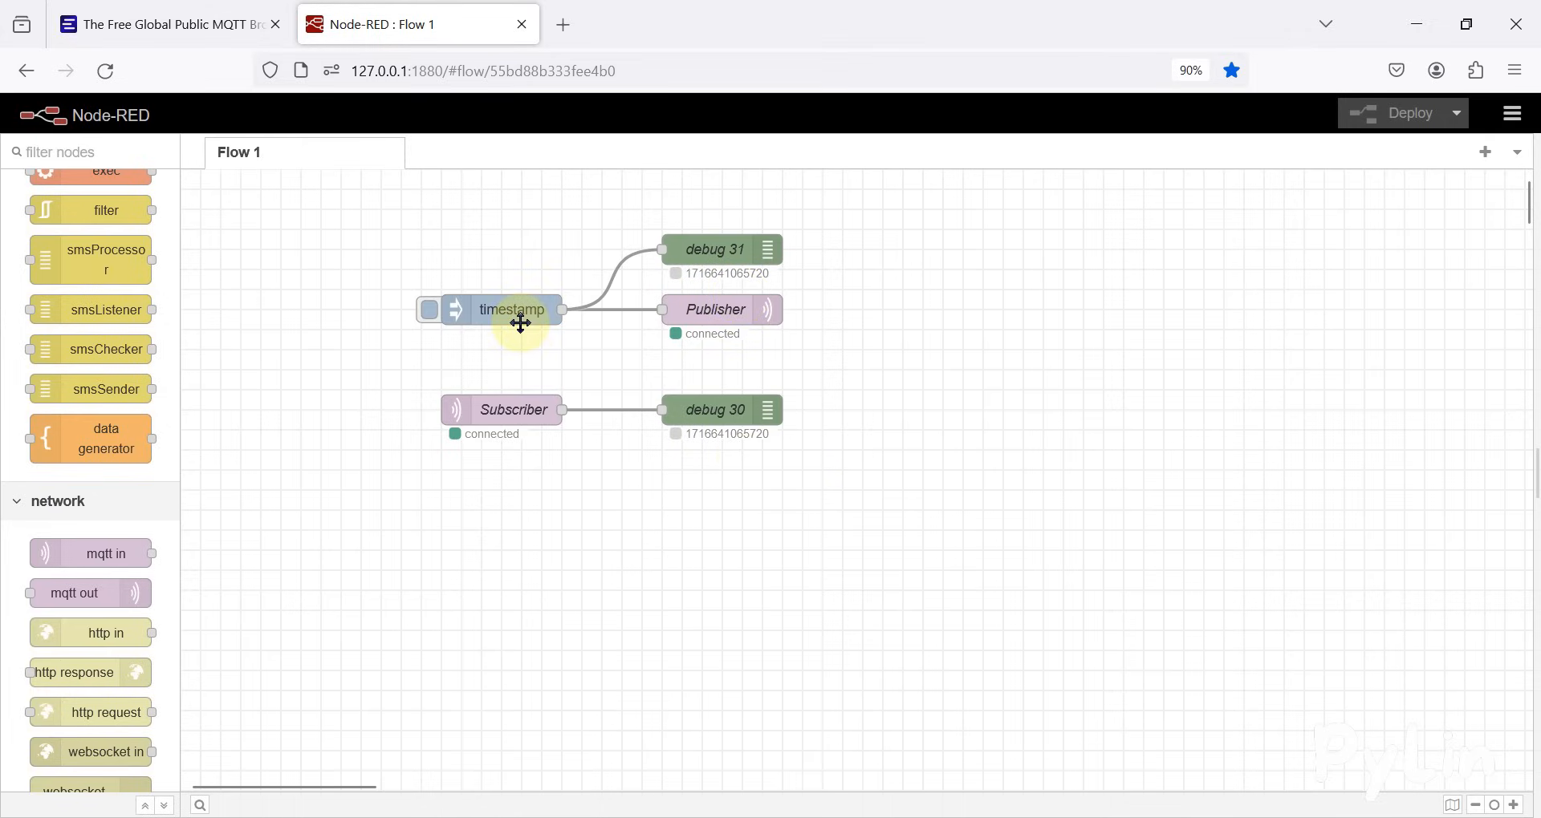
click(166, 11)
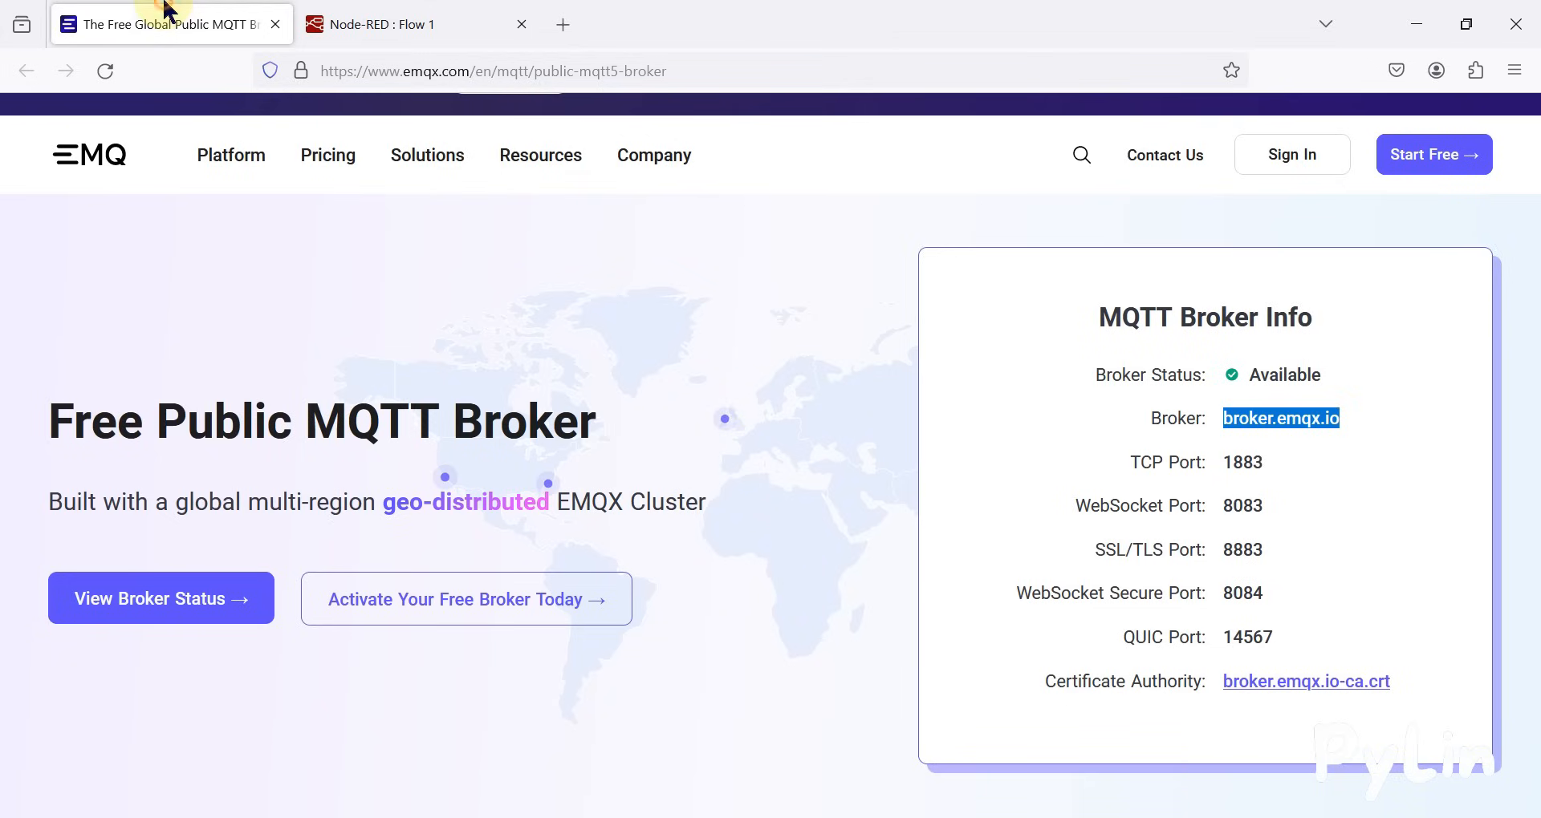
click(402, 14)
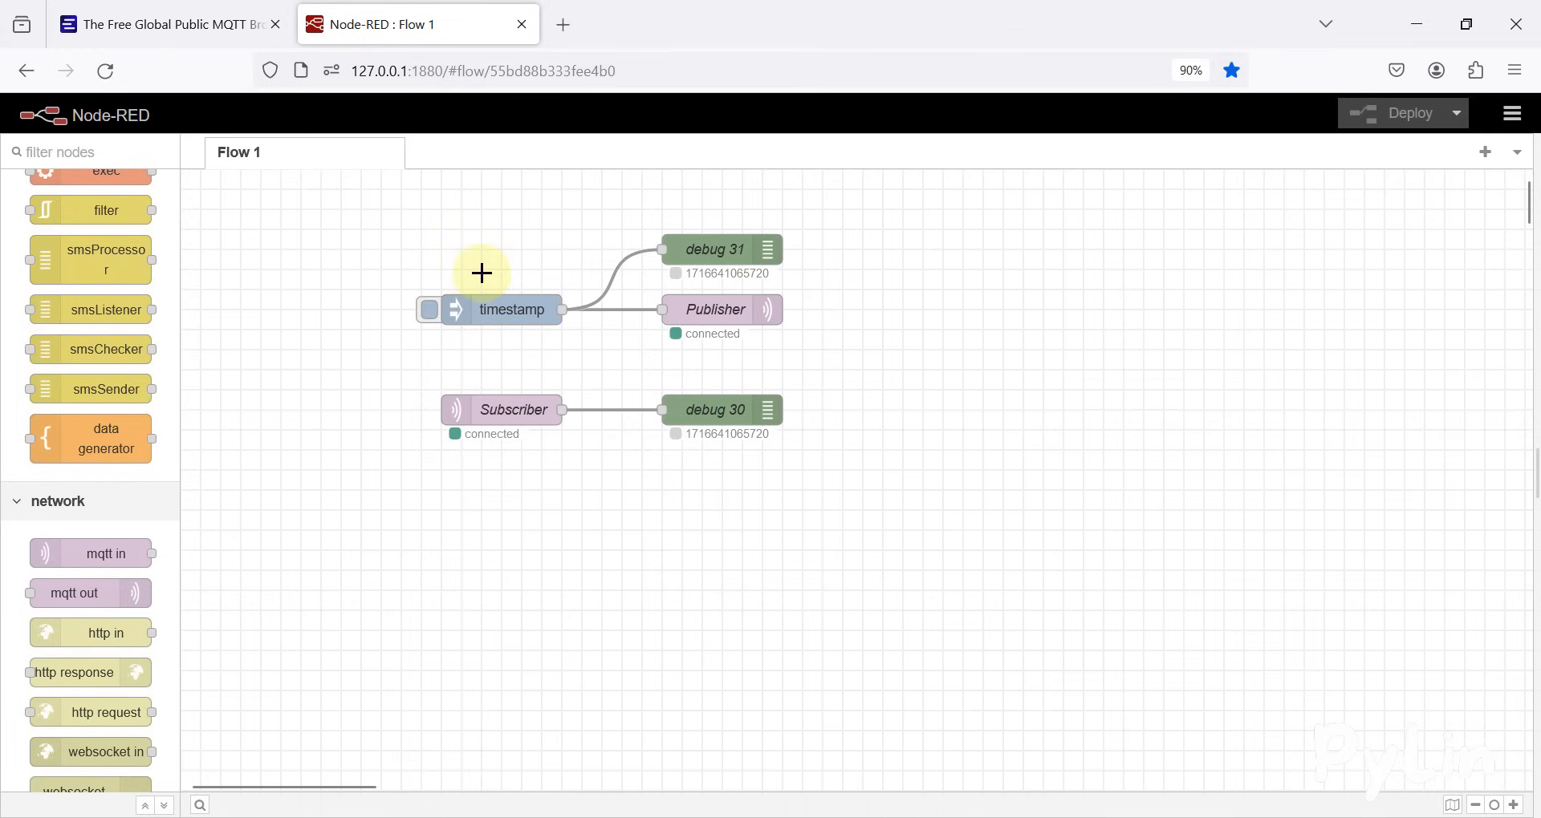
click(233, 16)
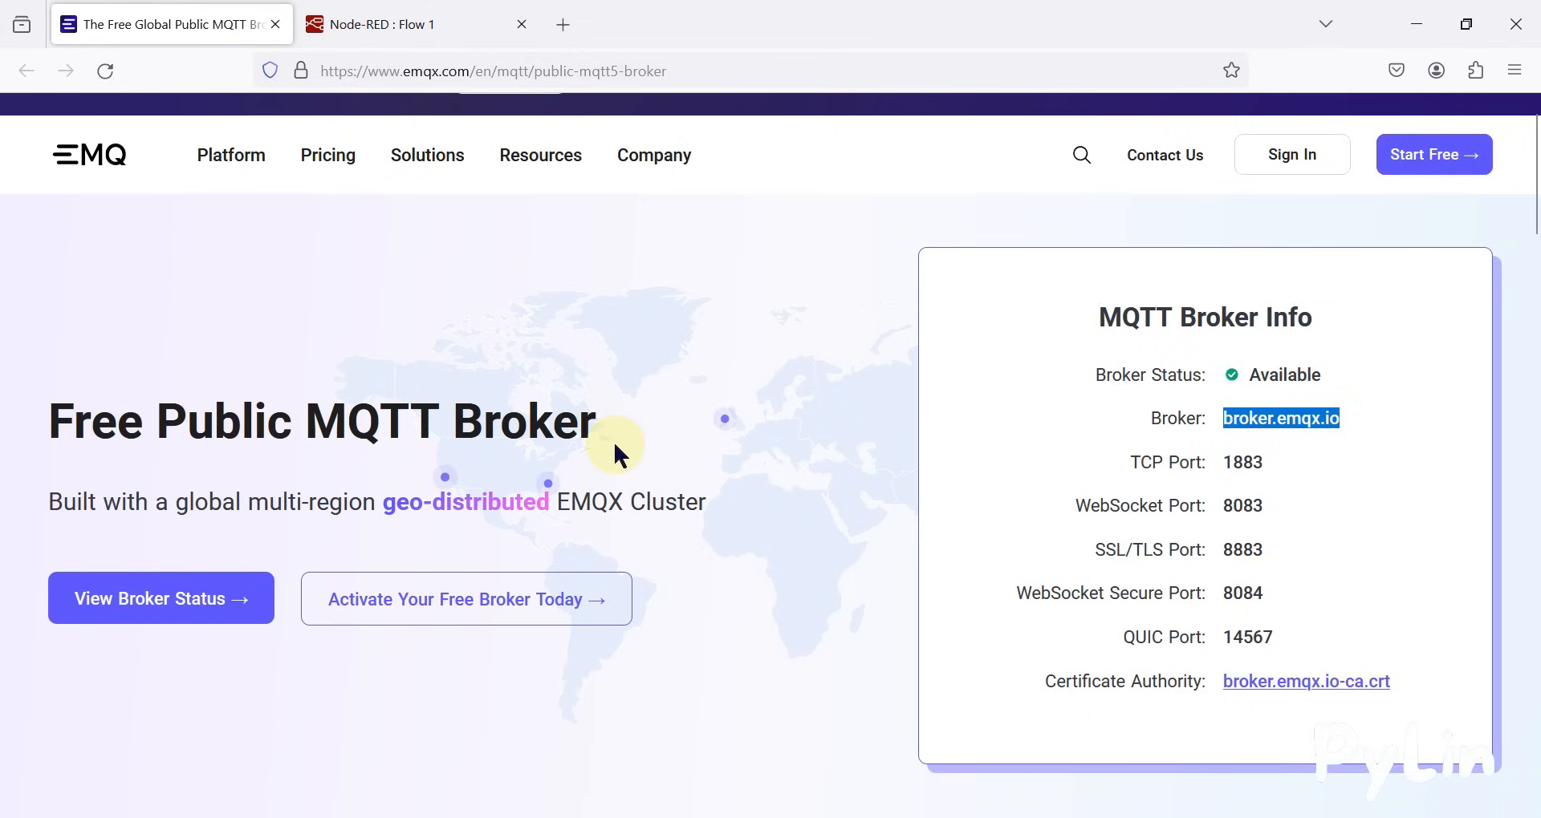
click(551, 19)
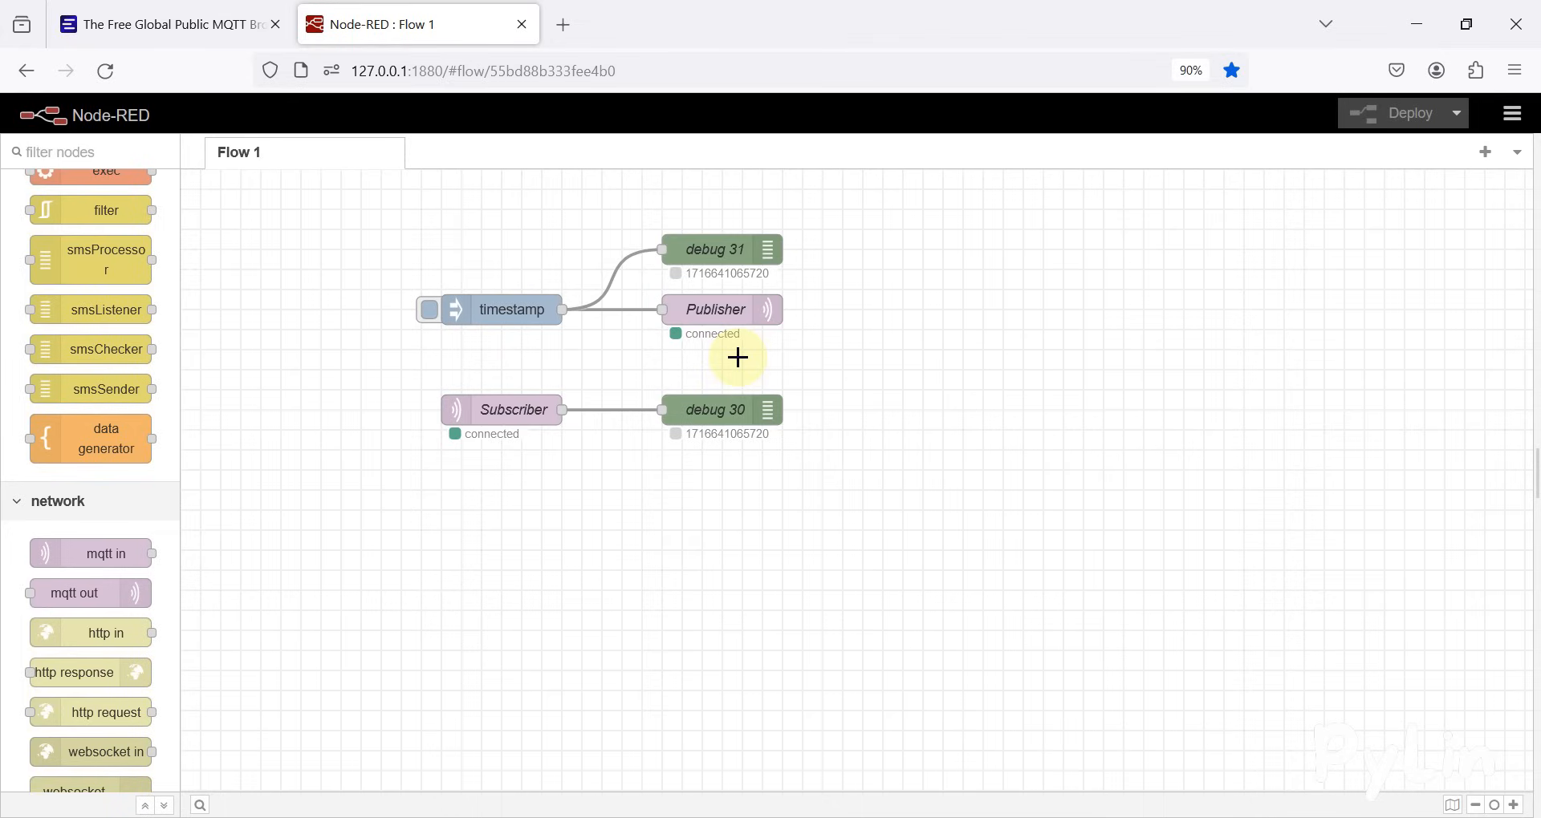
Change the timestamp inject node's payload to the string "hello from node-red", deploy the flow and inject the message
double_click(523, 317)
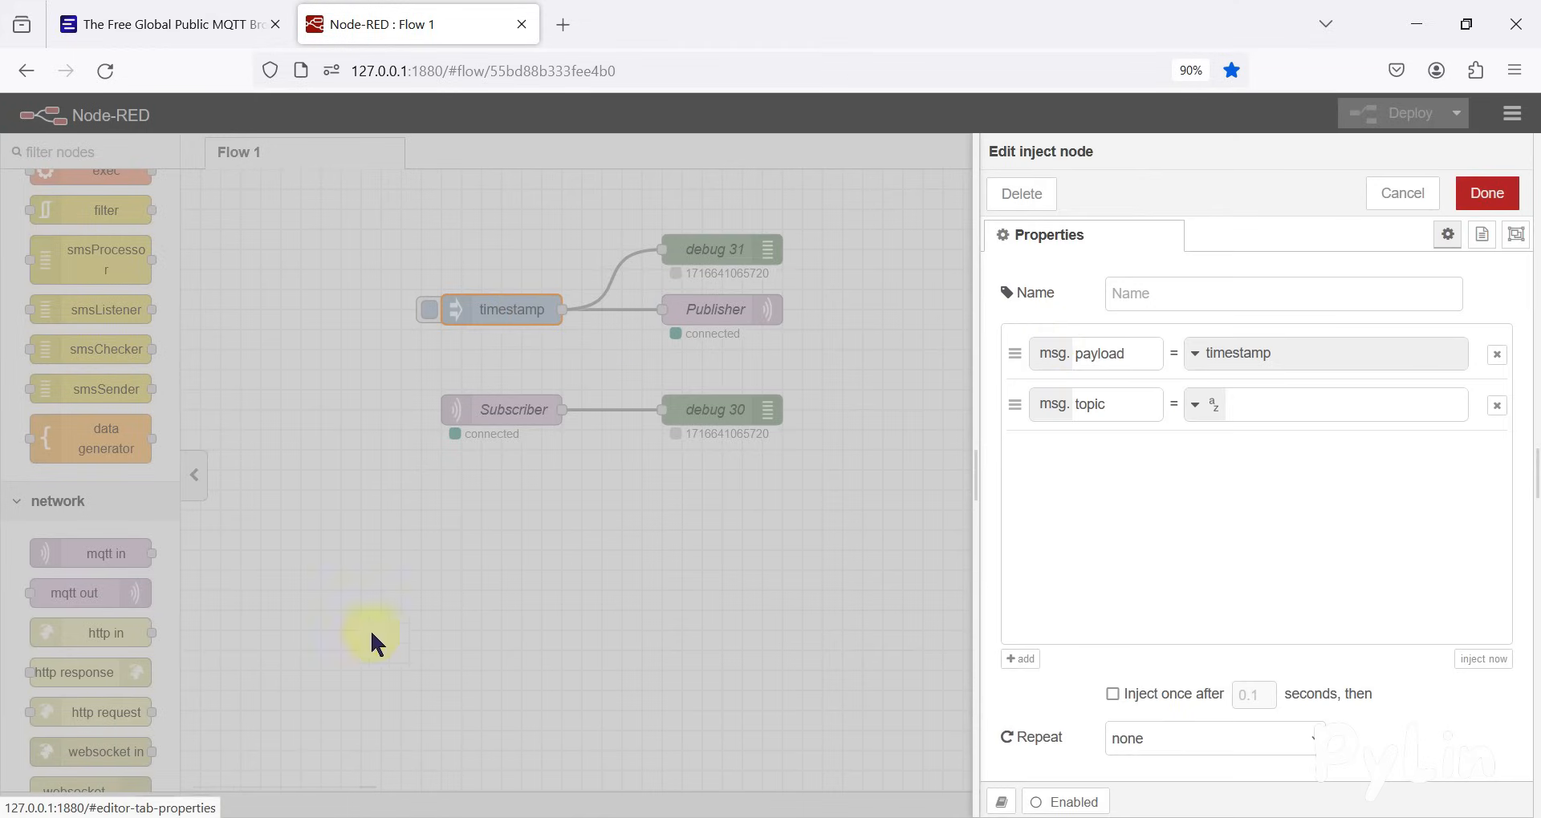
click(1241, 358)
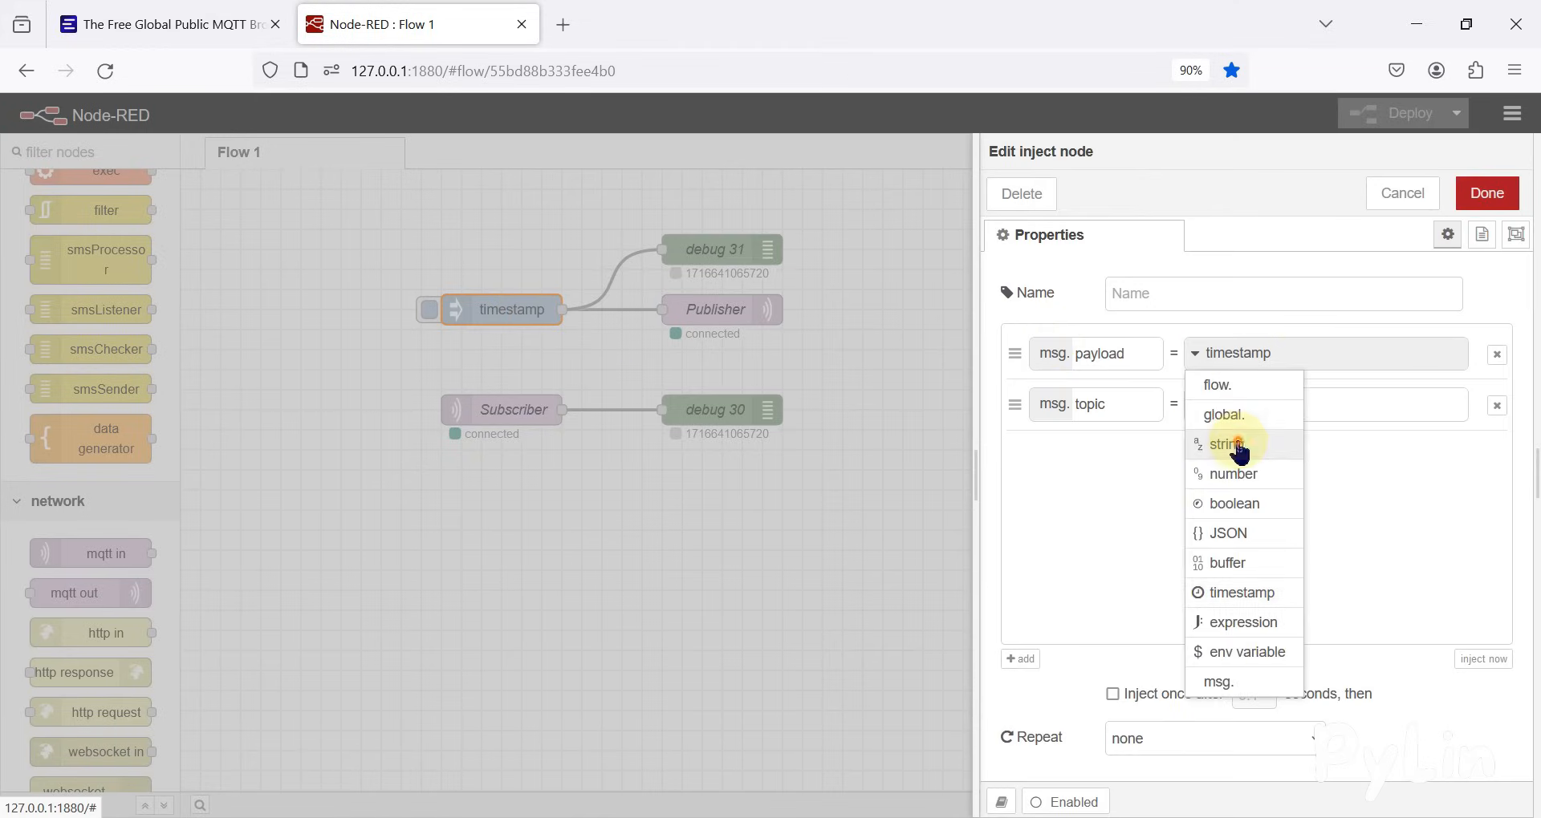
click(1234, 445)
text(hello)
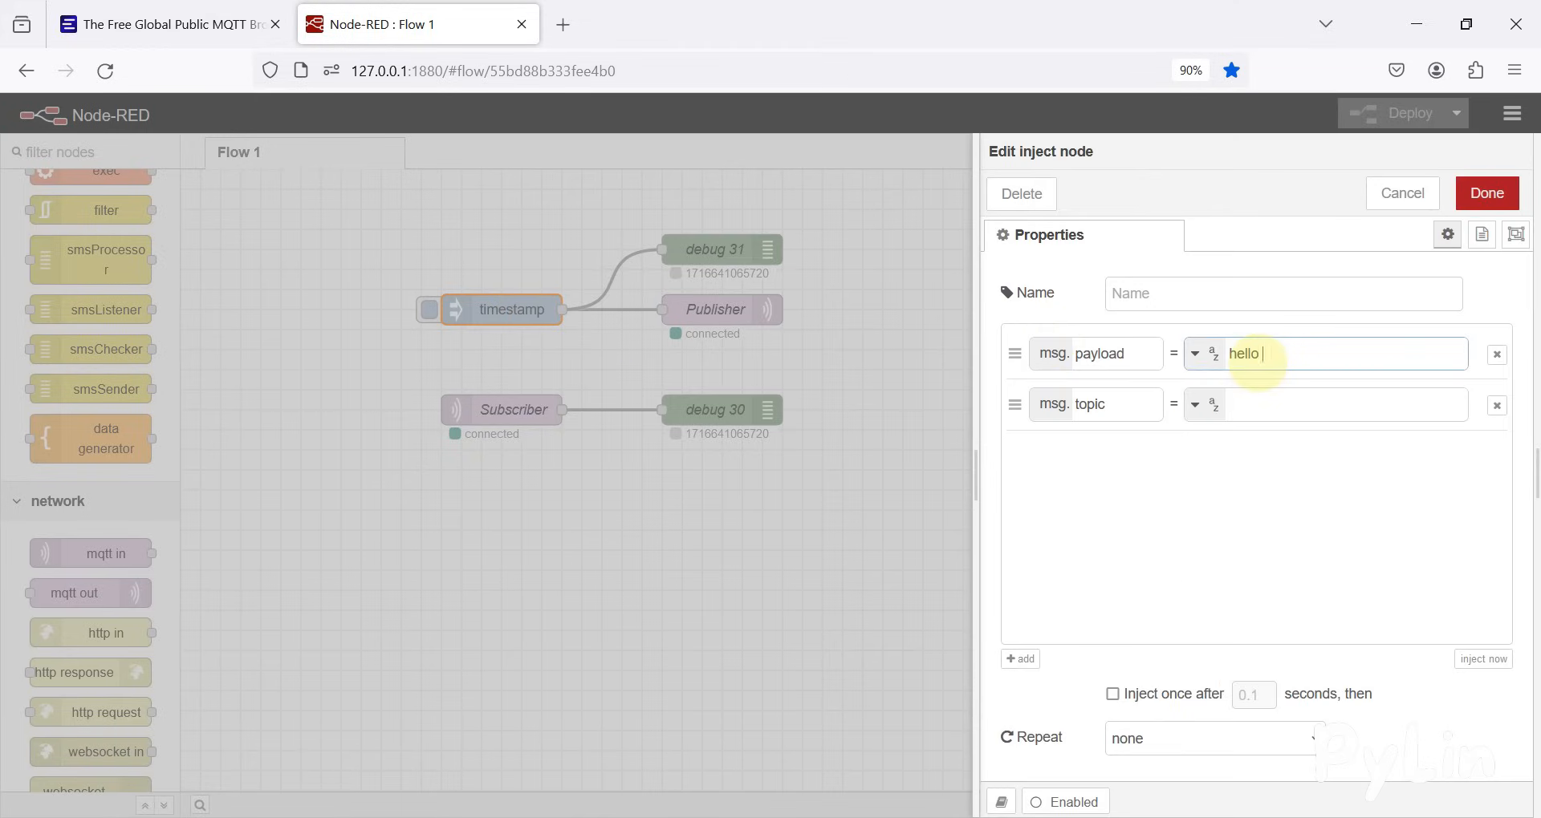
text( from node-red)
click(1489, 203)
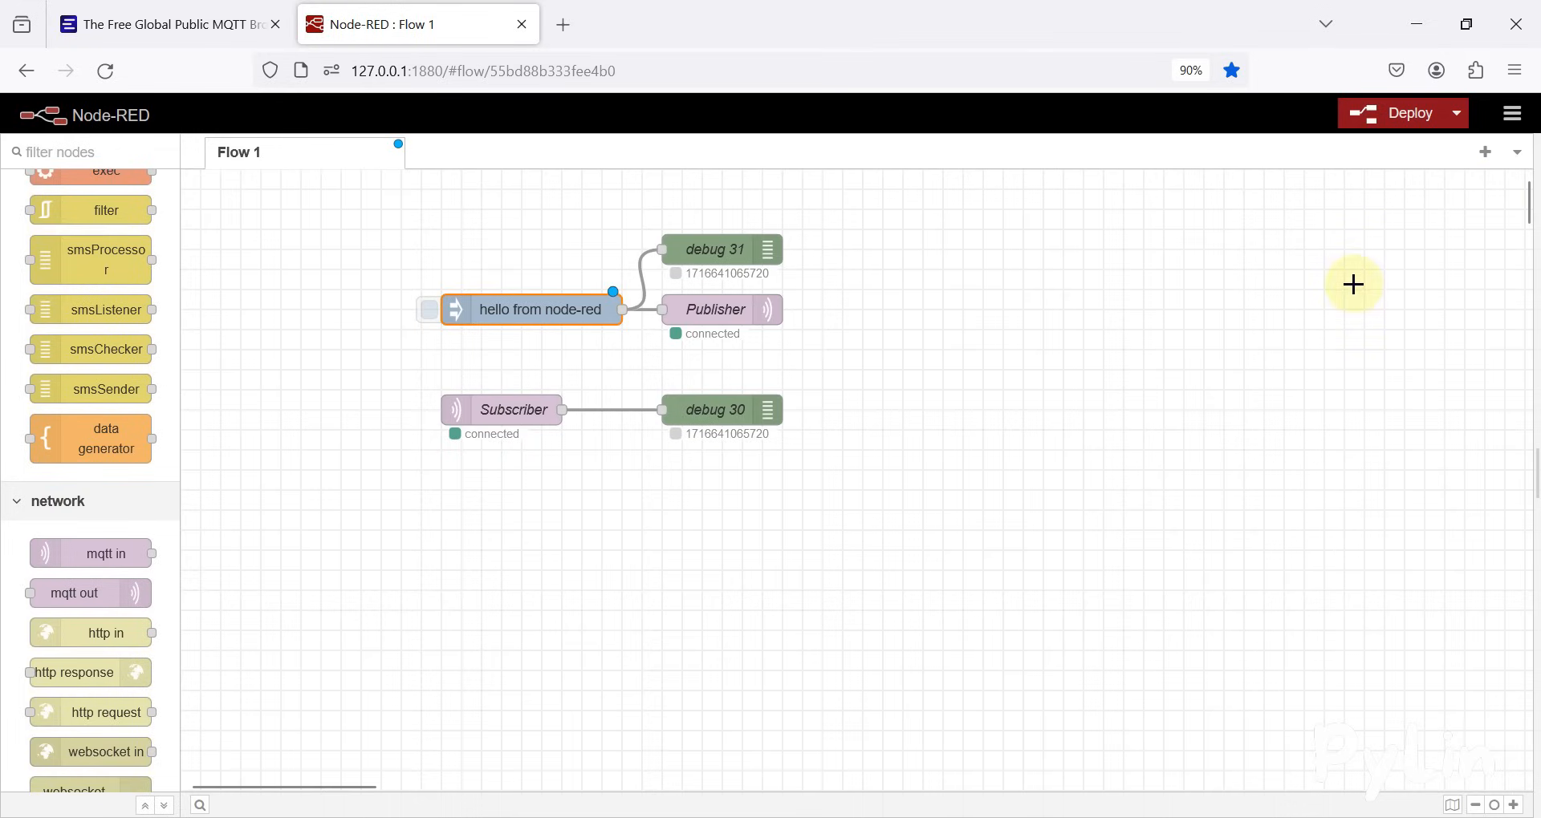
key(ctrl+d)
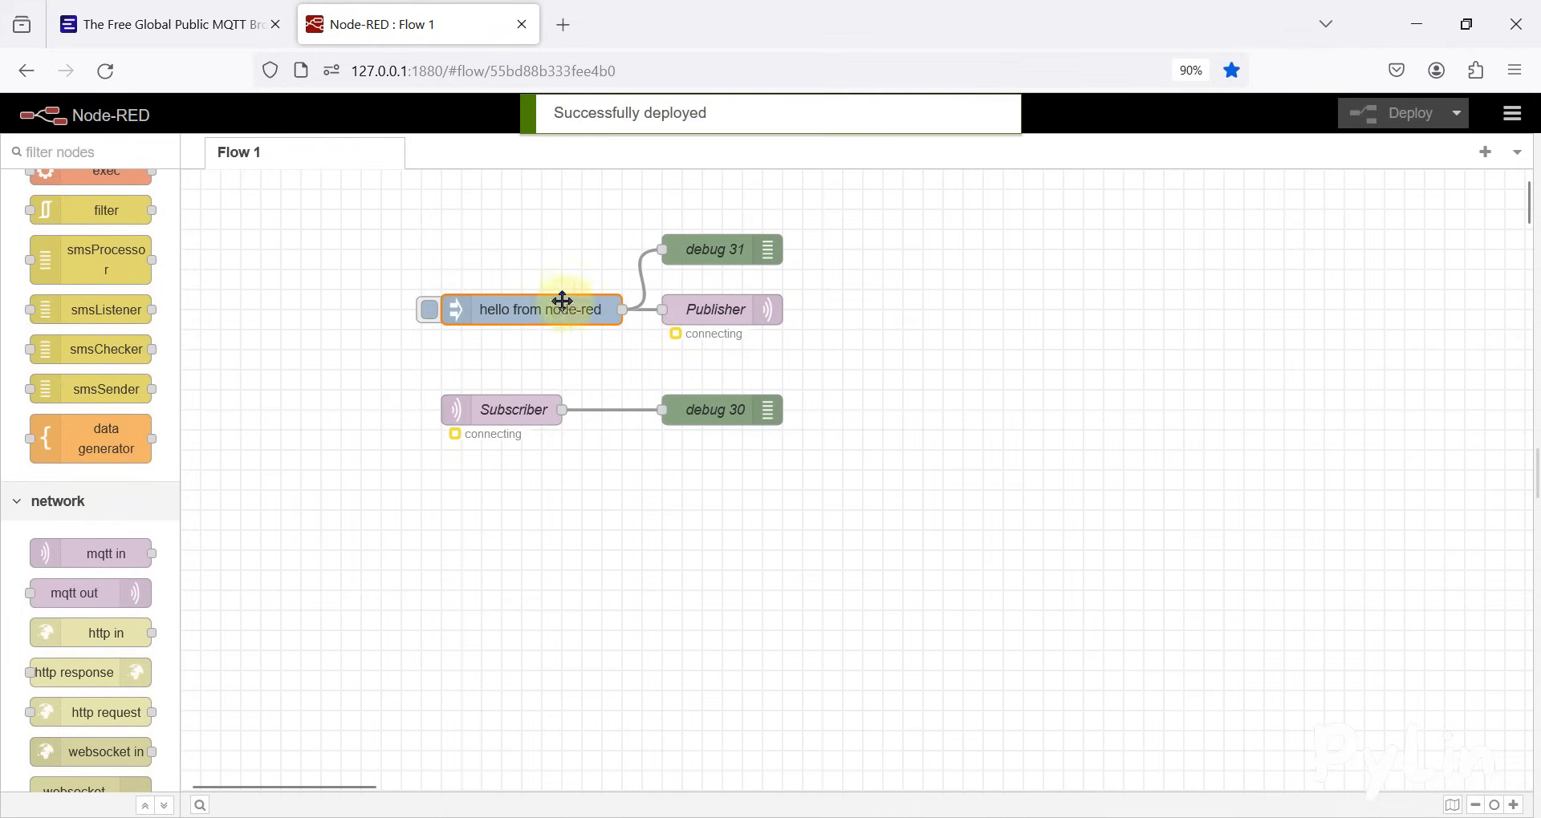
click(428, 315)
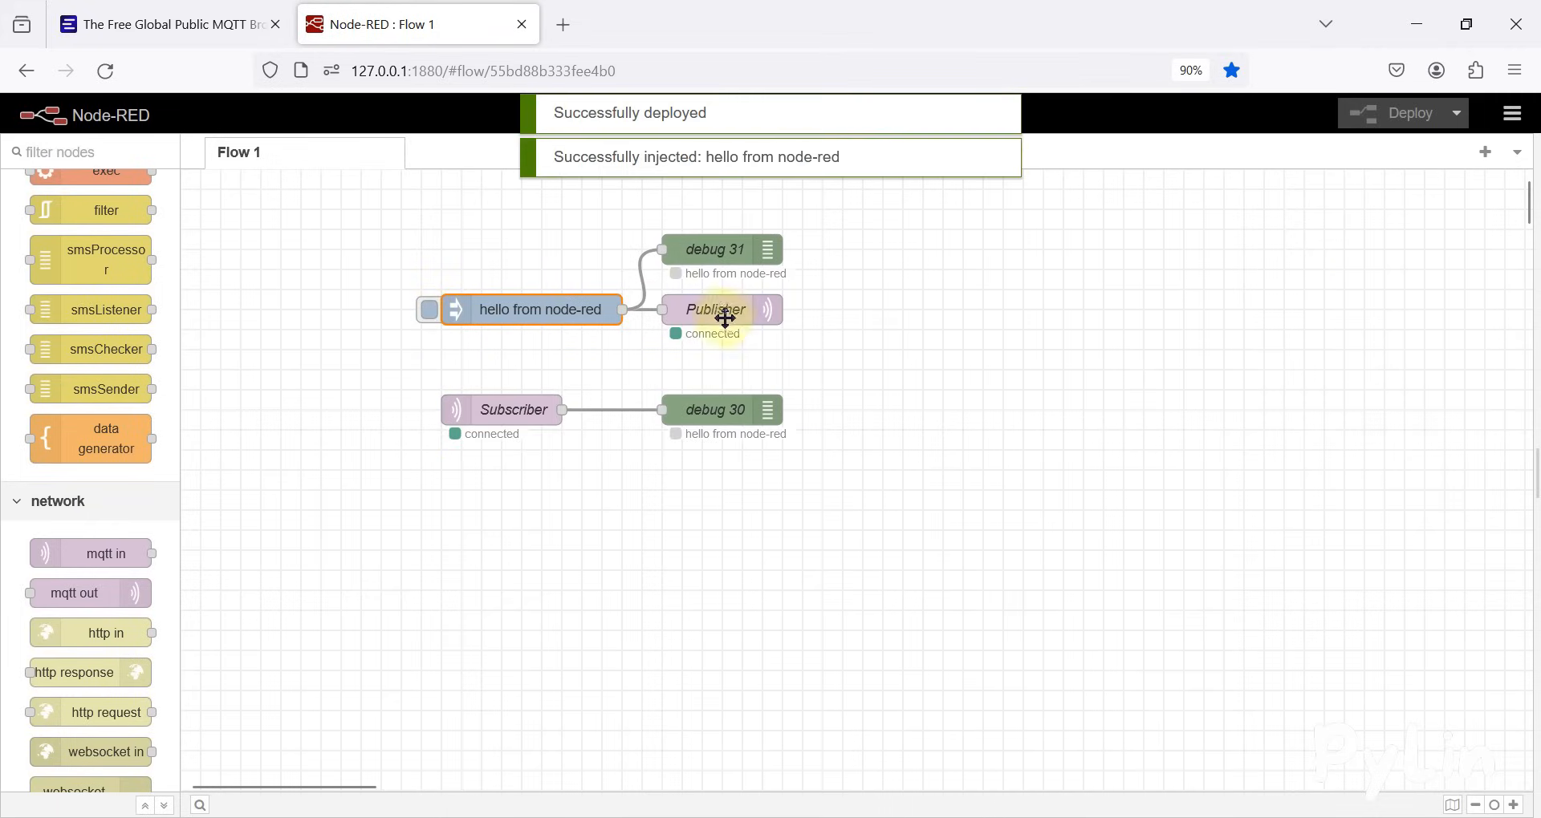
click(497, 419)
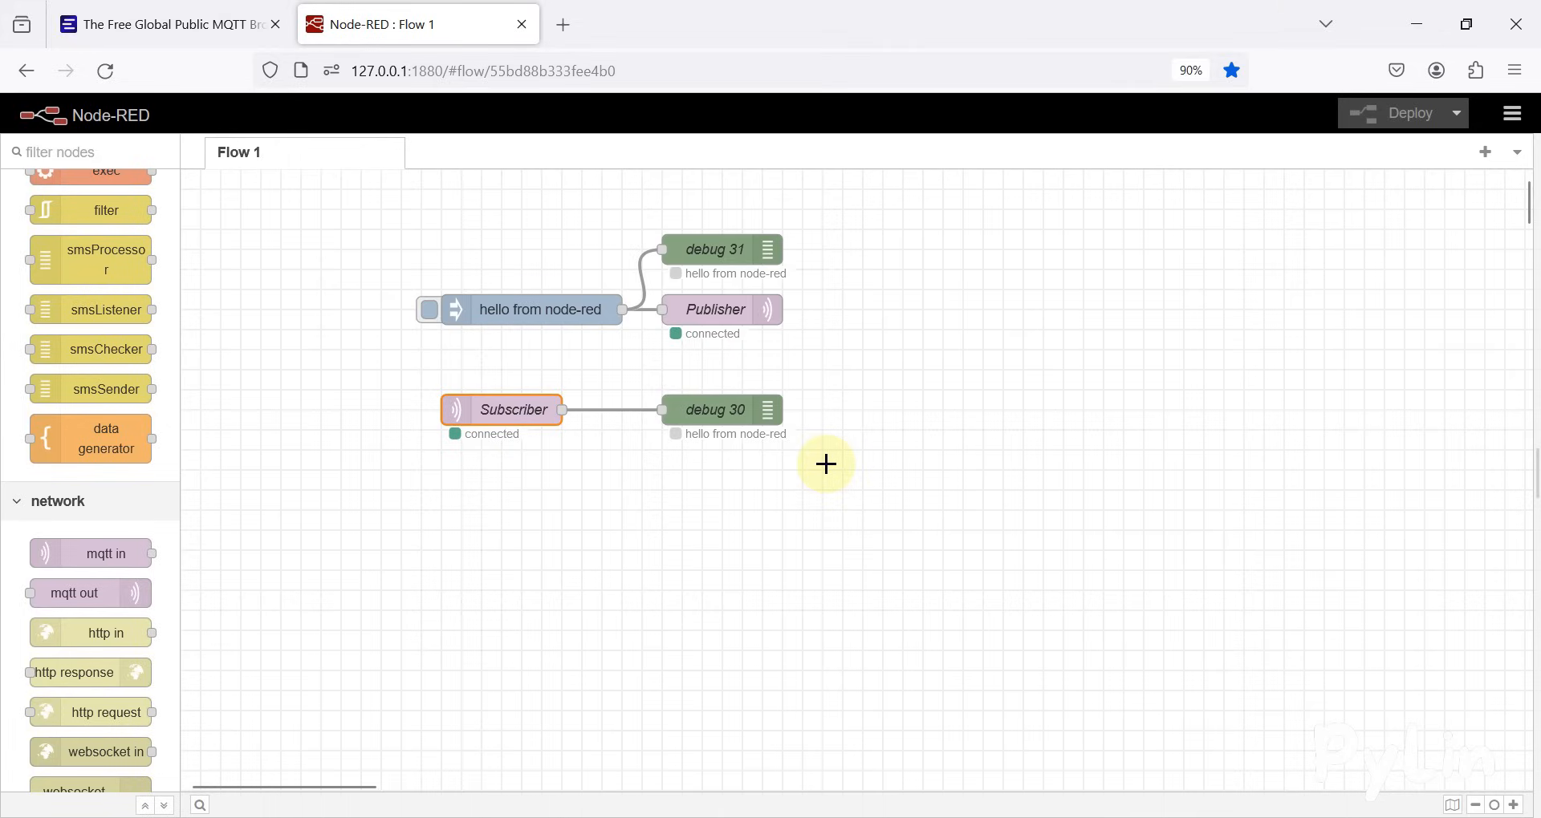
Open MQTT Explorer and create a connection named EMQX MQTT Broker with host broker.emqx.io
key(super)
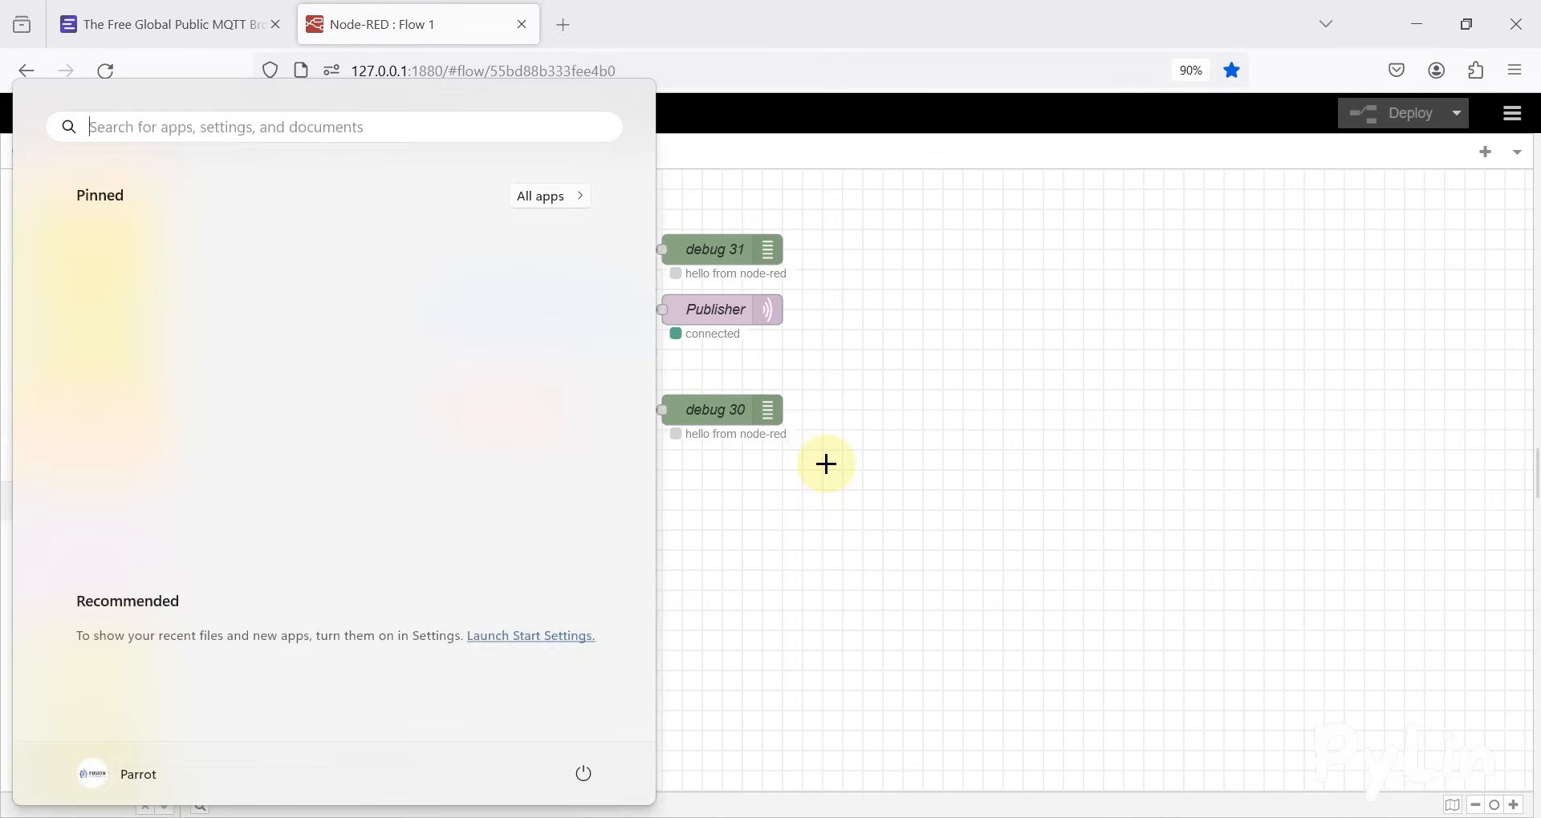
text(mqt)
key(Return)
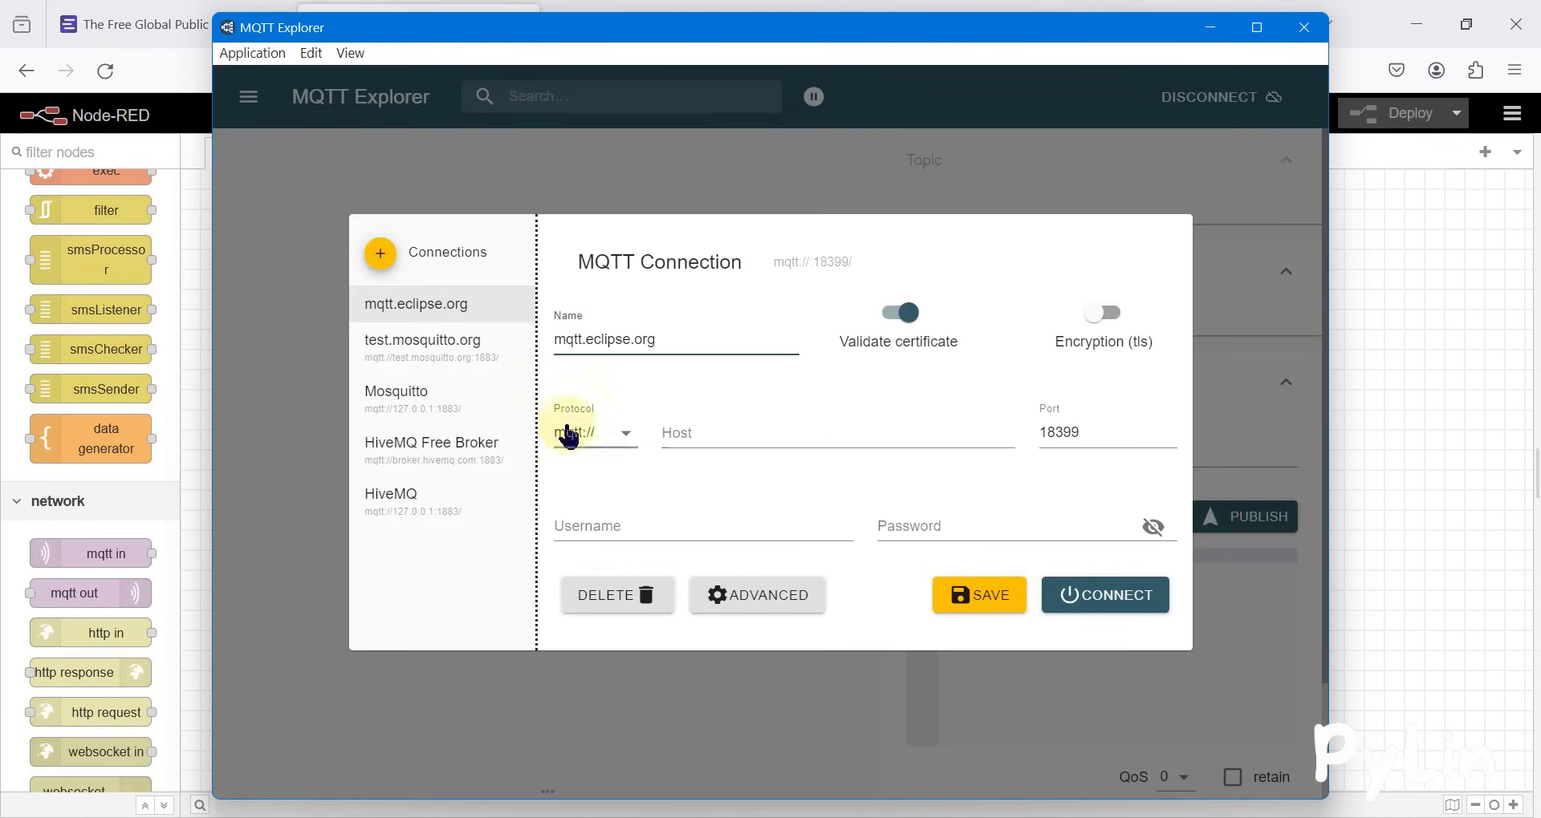
click(381, 253)
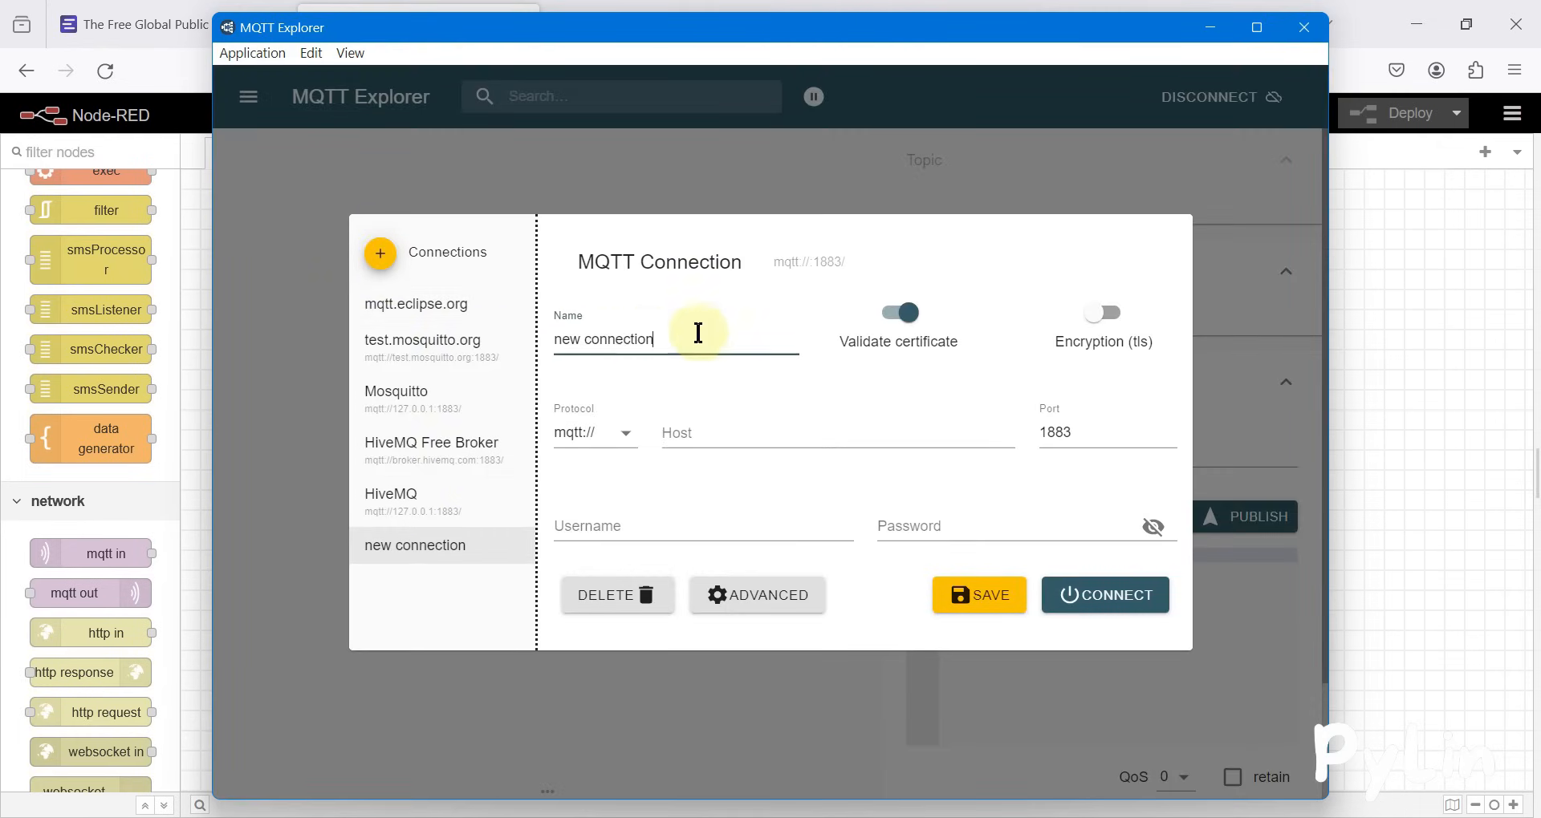
drag(708, 331, 506, 337)
text(EMQX MQTT Broker)
click(697, 443)
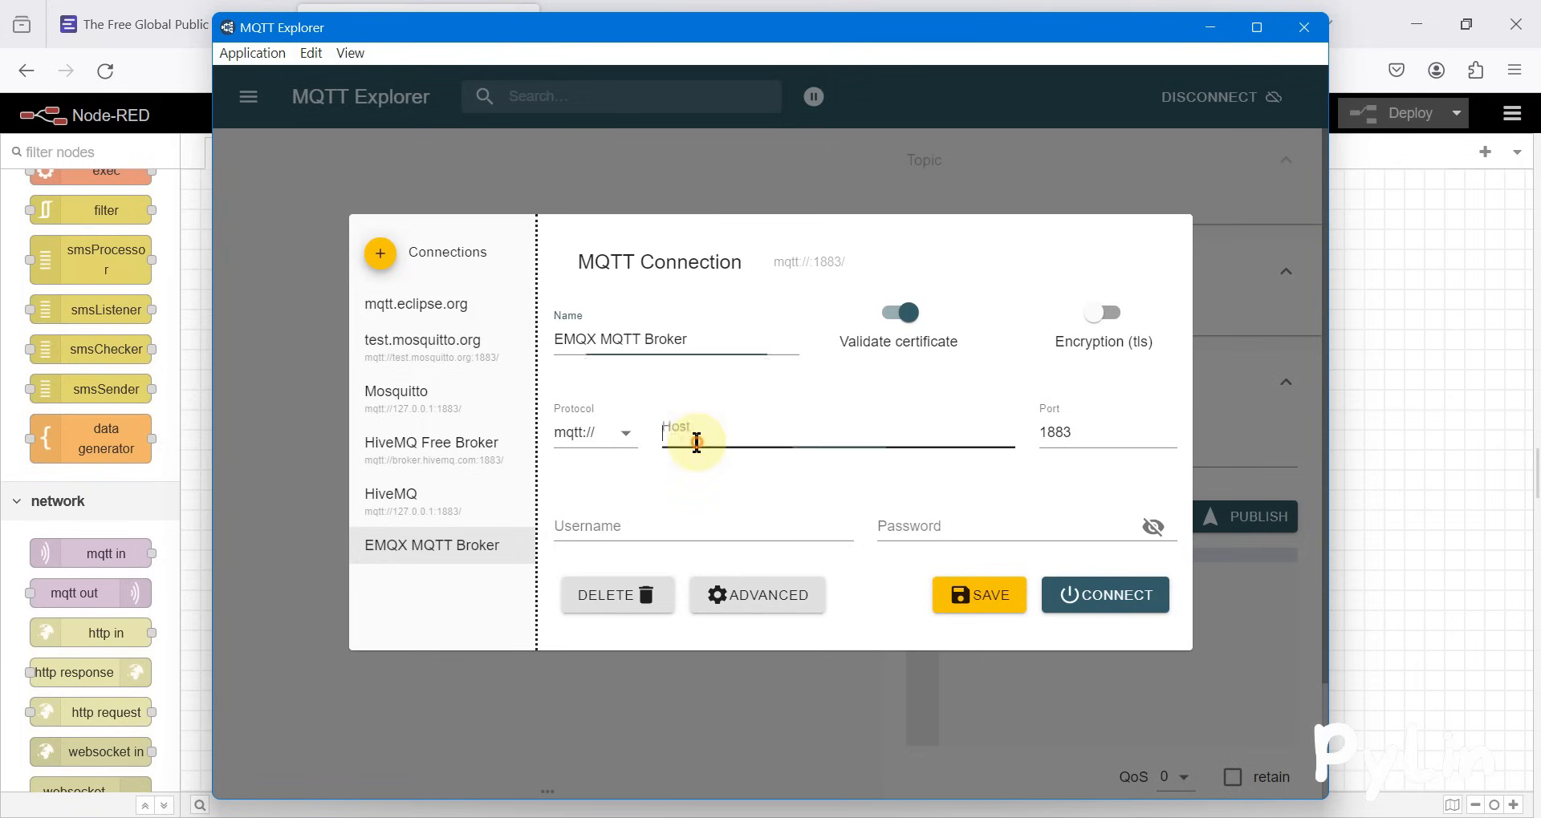
text(broker.emqx.io)
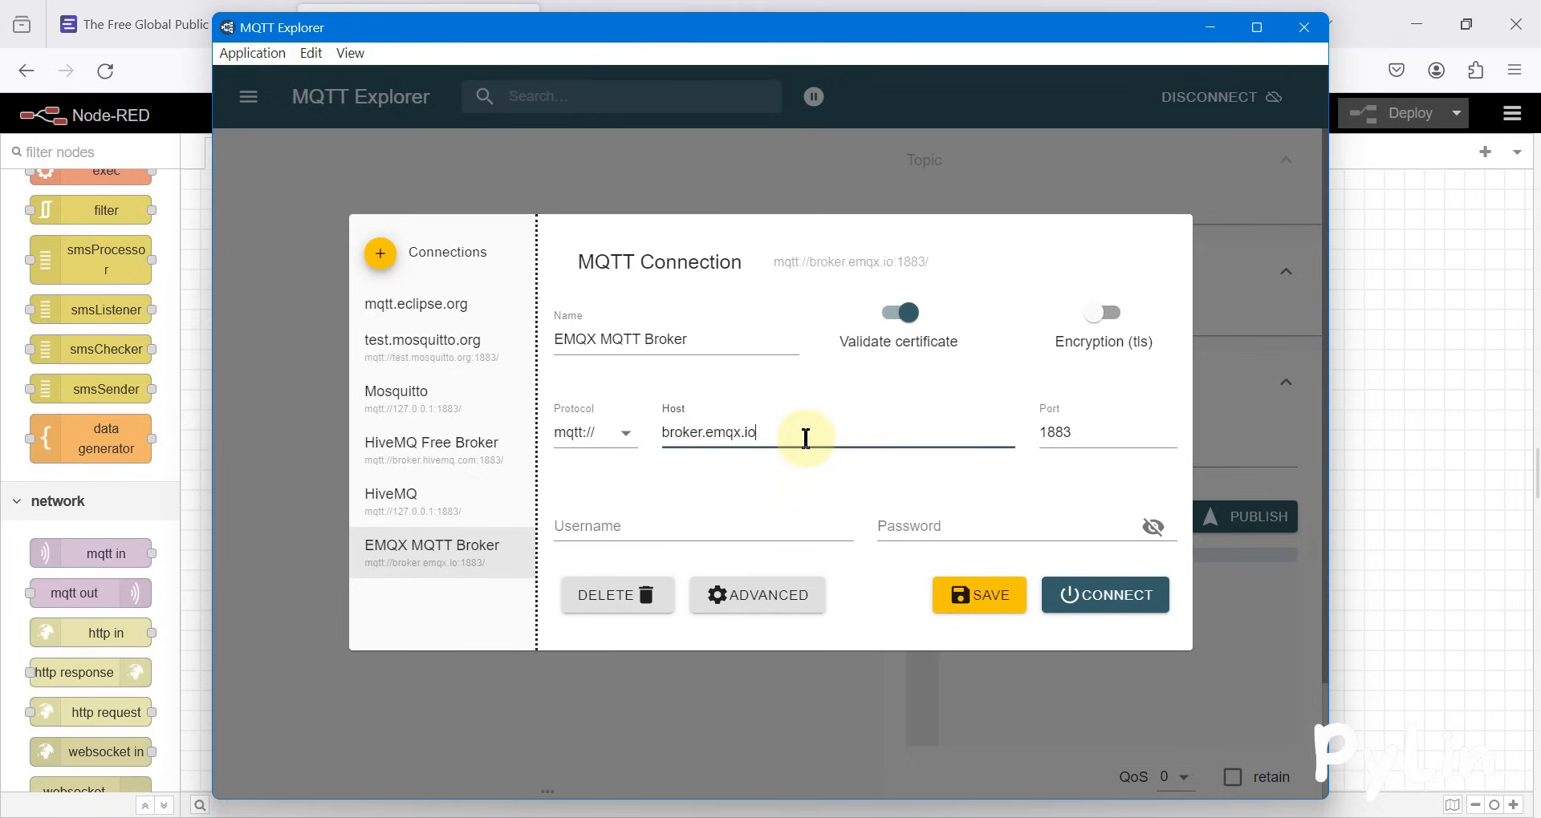
Add a subscription to pylin_topic with QoS 0 to the EMQX MQTT Broker connection and connect
click(759, 603)
click(671, 321)
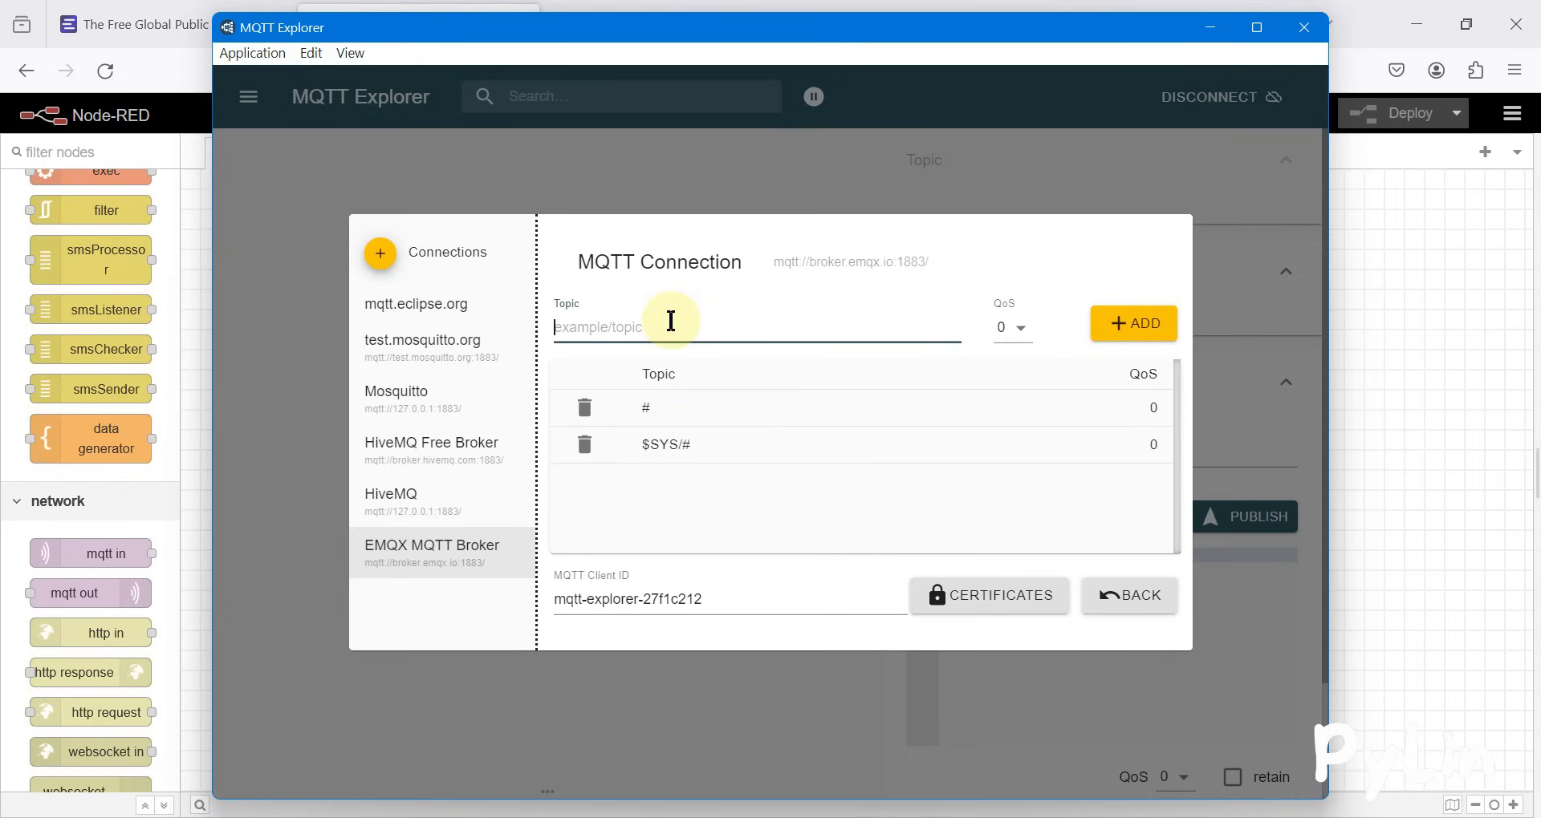
text(pylin_topic)
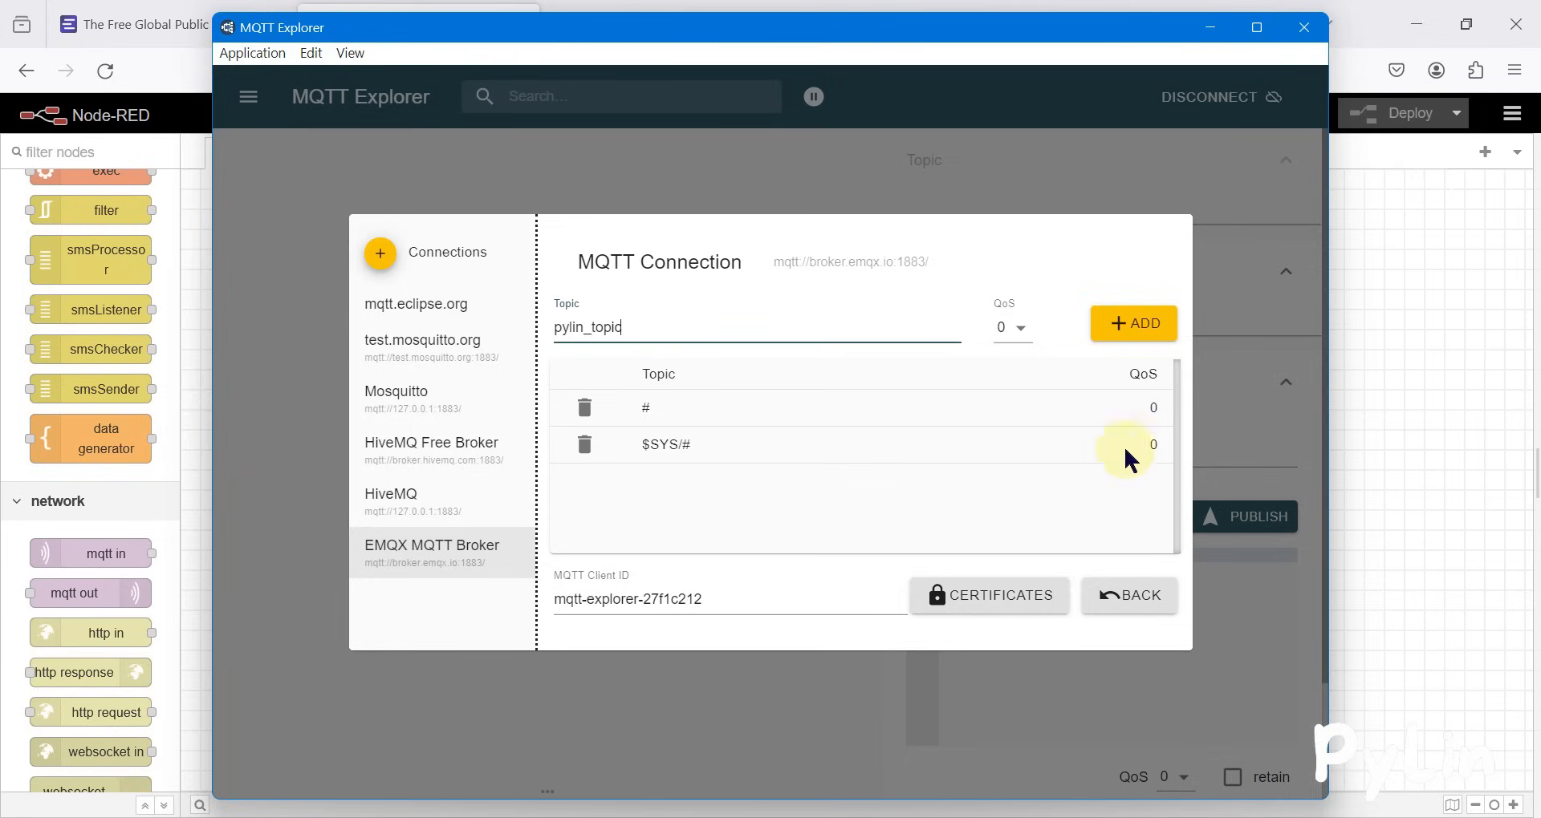
click(1127, 341)
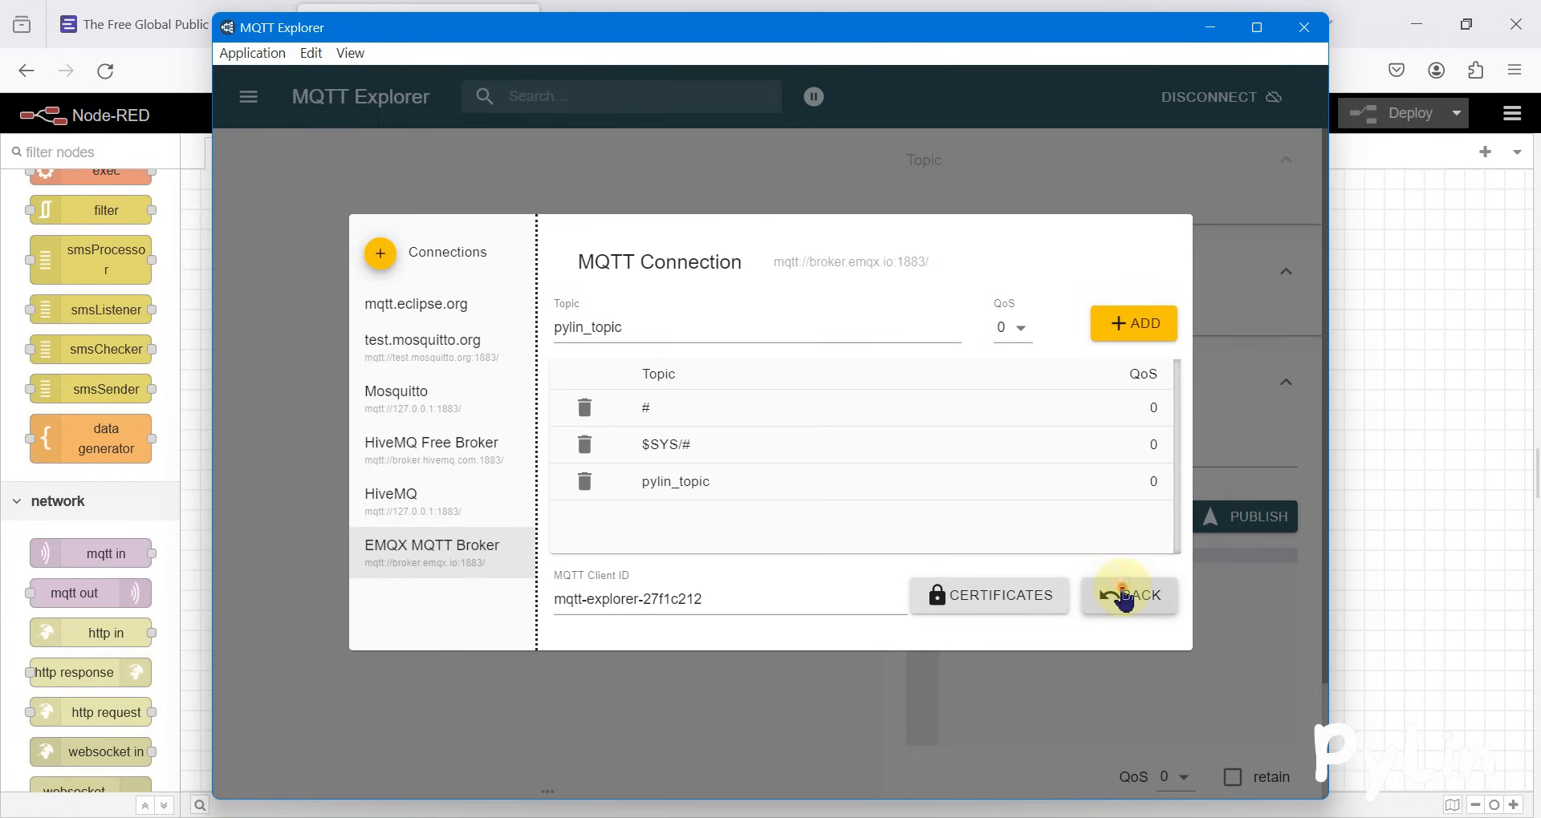
click(1123, 596)
click(1124, 598)
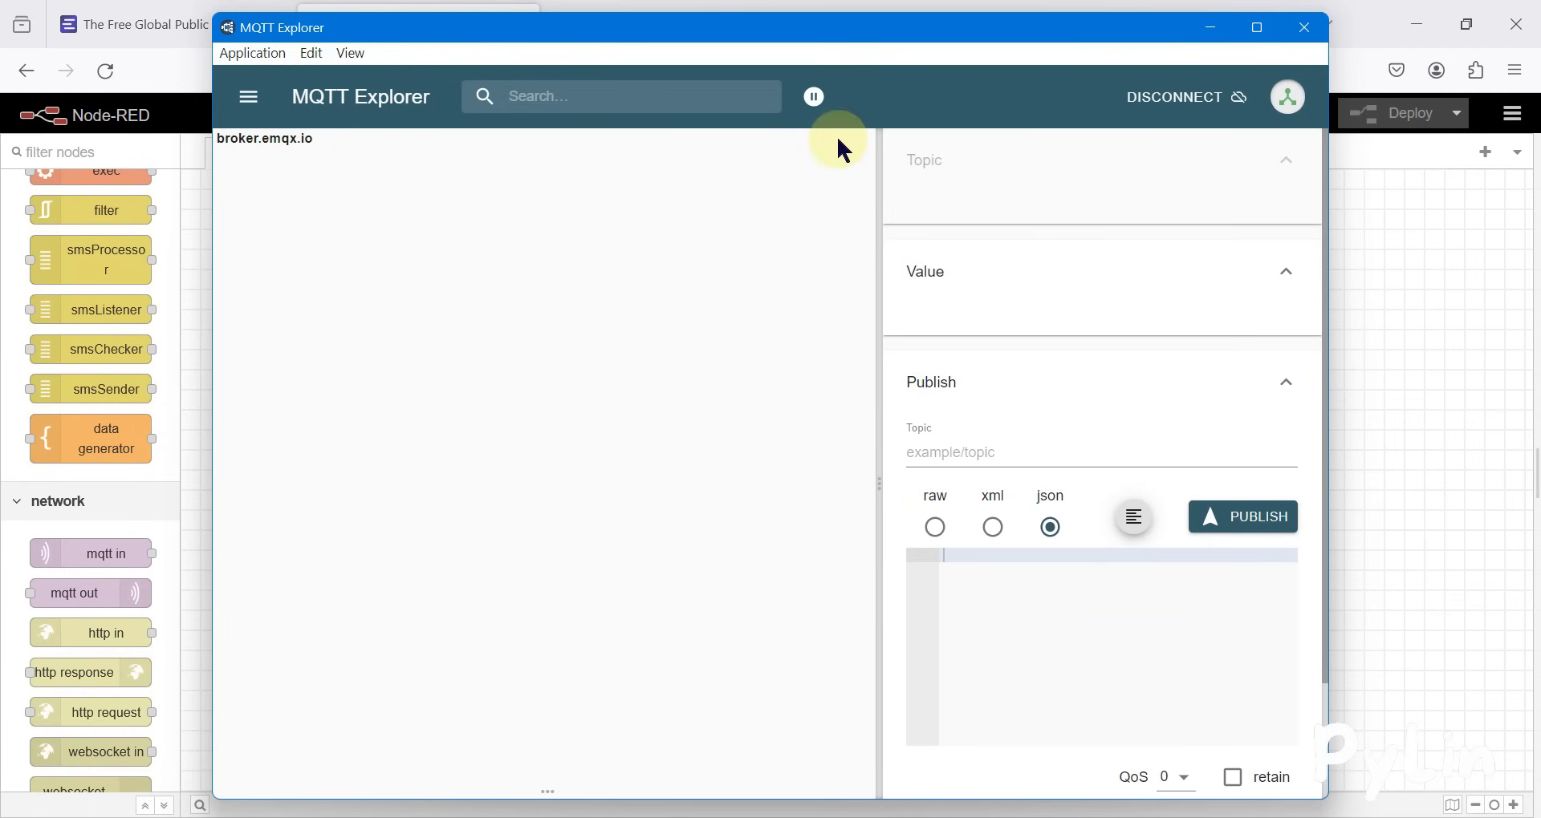
Arrange MQTT Explorer and the Node-RED browser window side by side
drag(883, 31, 1539, 232)
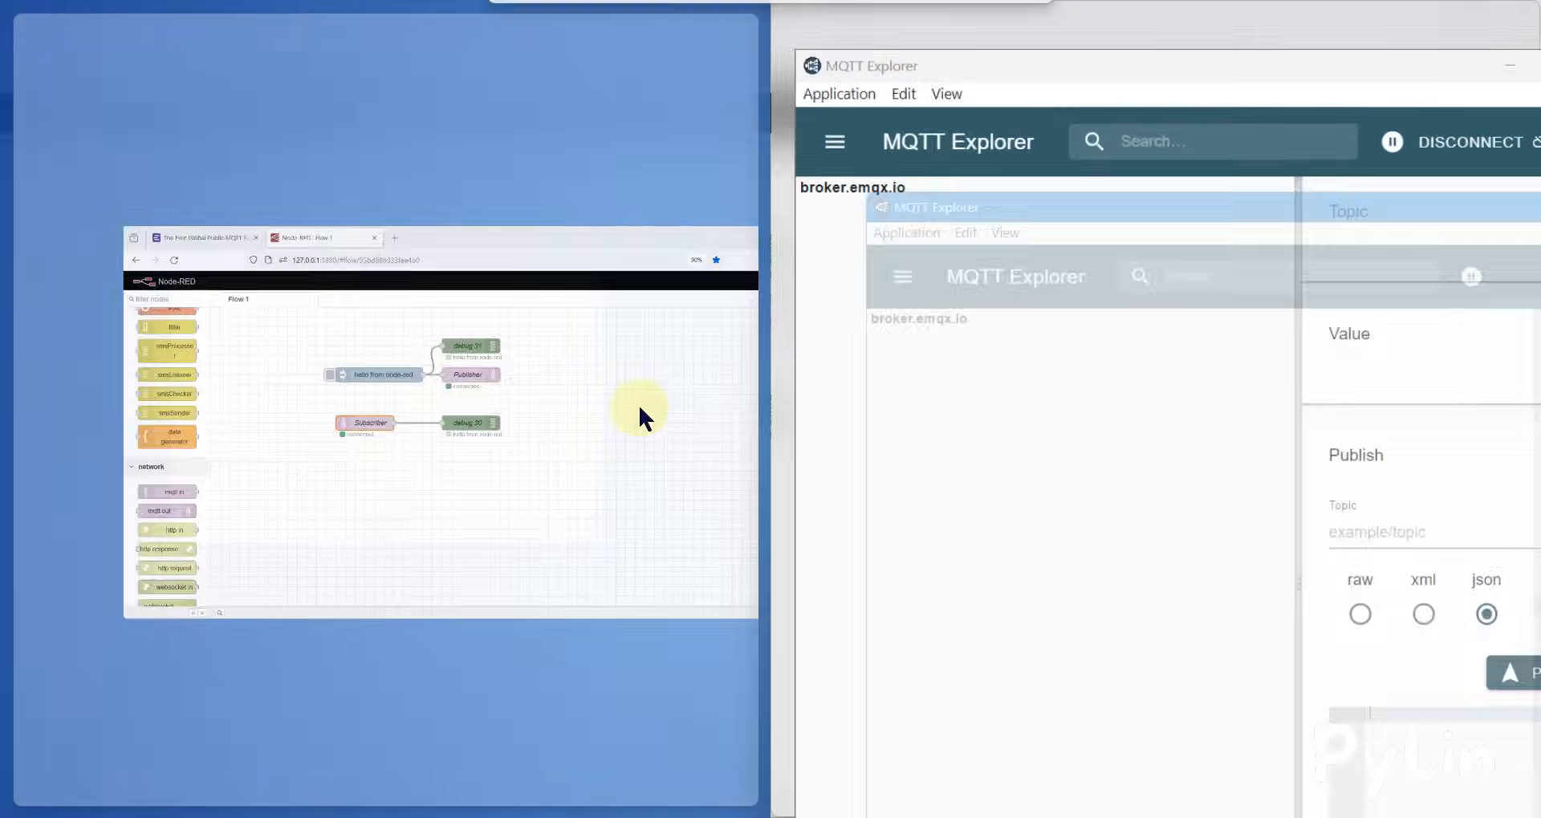
click(430, 433)
Inject "hello from node-red" from the flow and select pylin_topic in MQTT Explorer to inspect the received message
drag(208, 789, 223, 798)
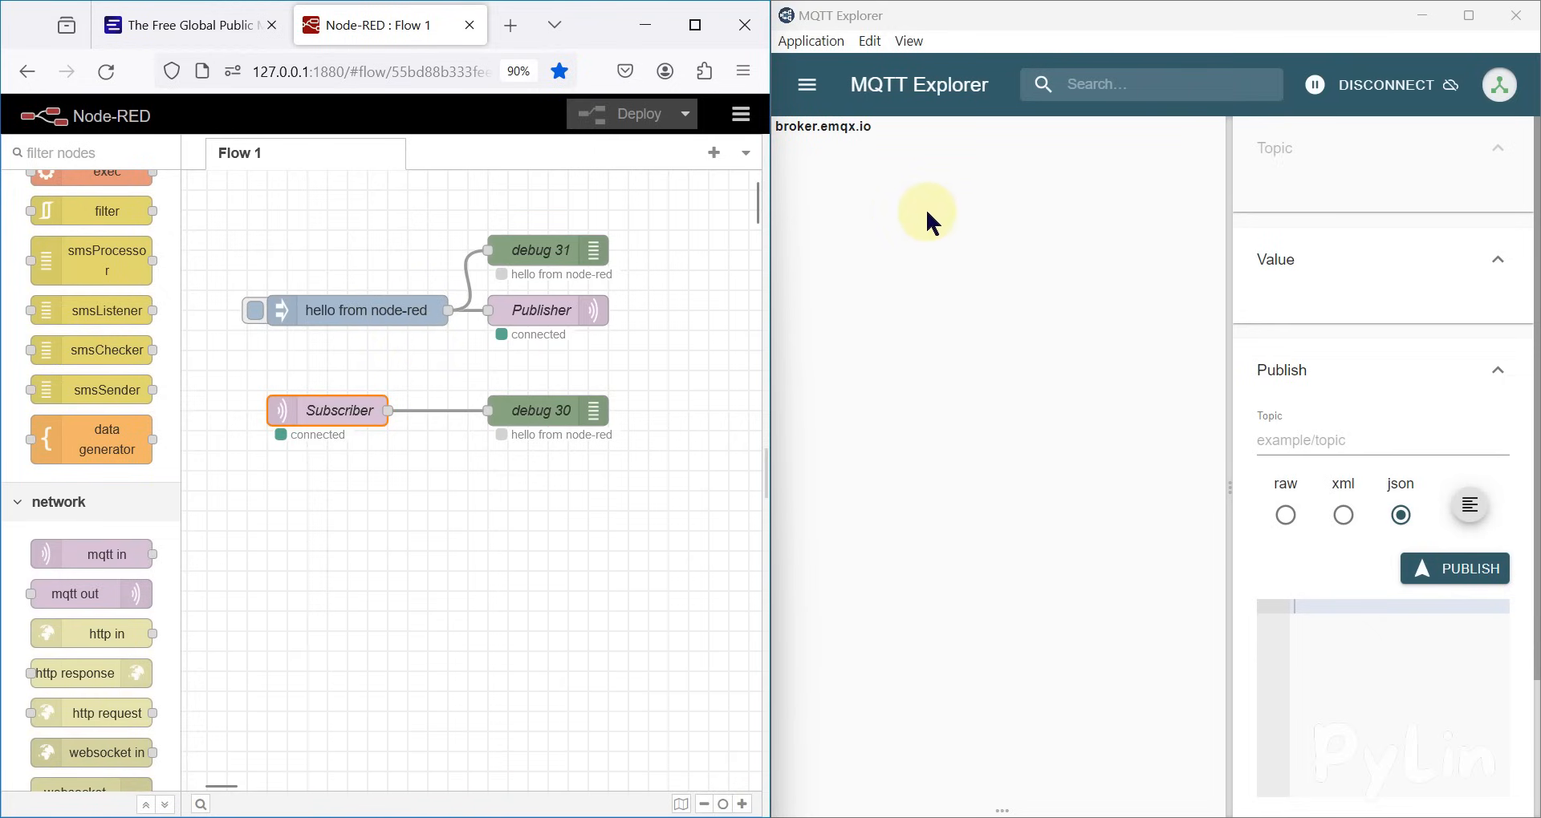
click(255, 311)
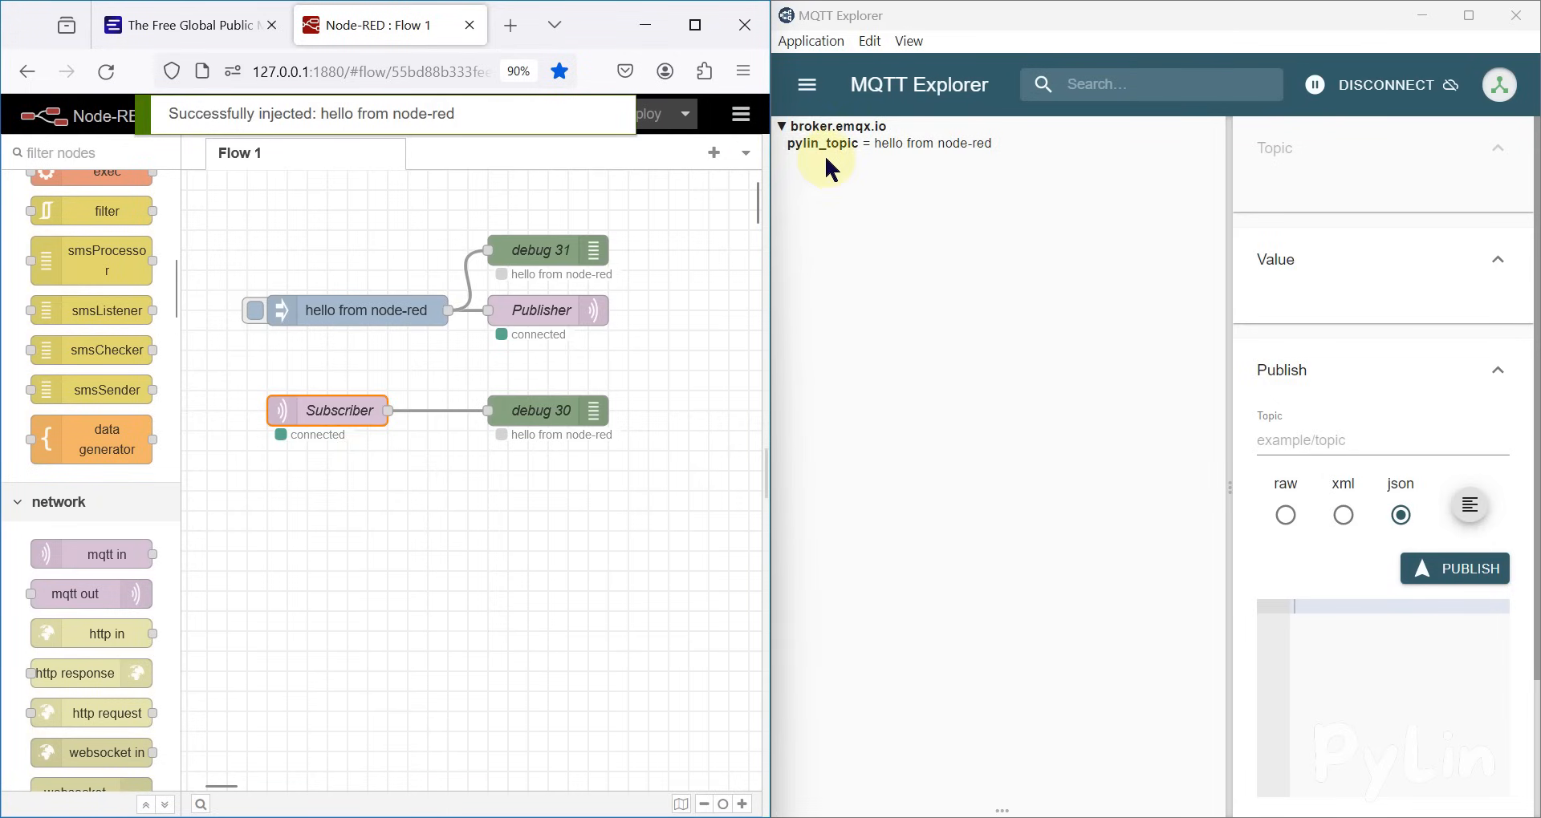
click(829, 148)
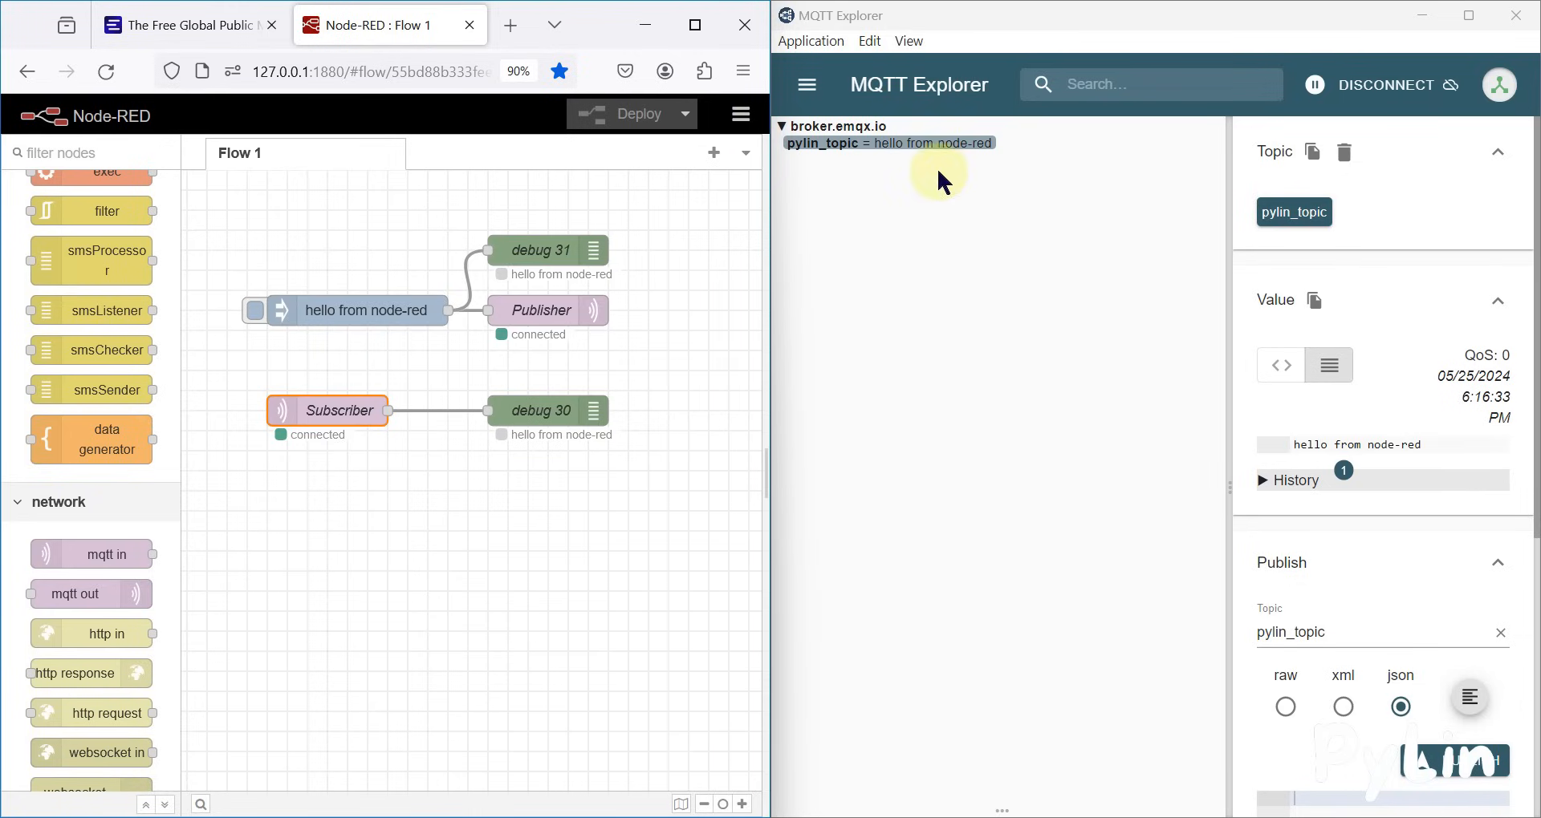
Publish the raw message 123 to pylin_topic from MQTT Explorer, and inject "hello from node-red" again from Node-RED
scroll(1304, 489, down, 3)
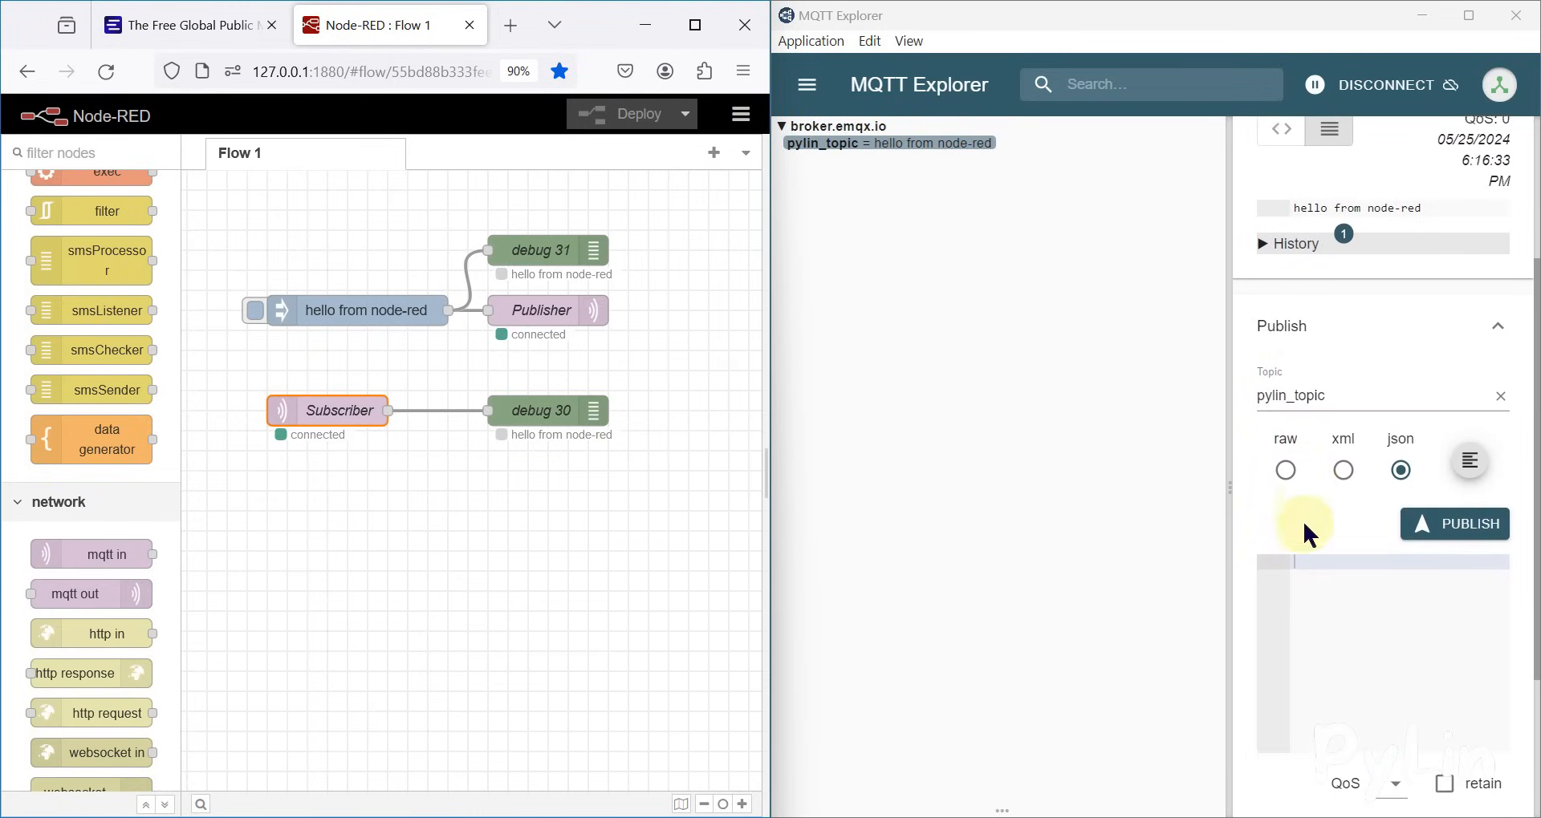
click(1286, 469)
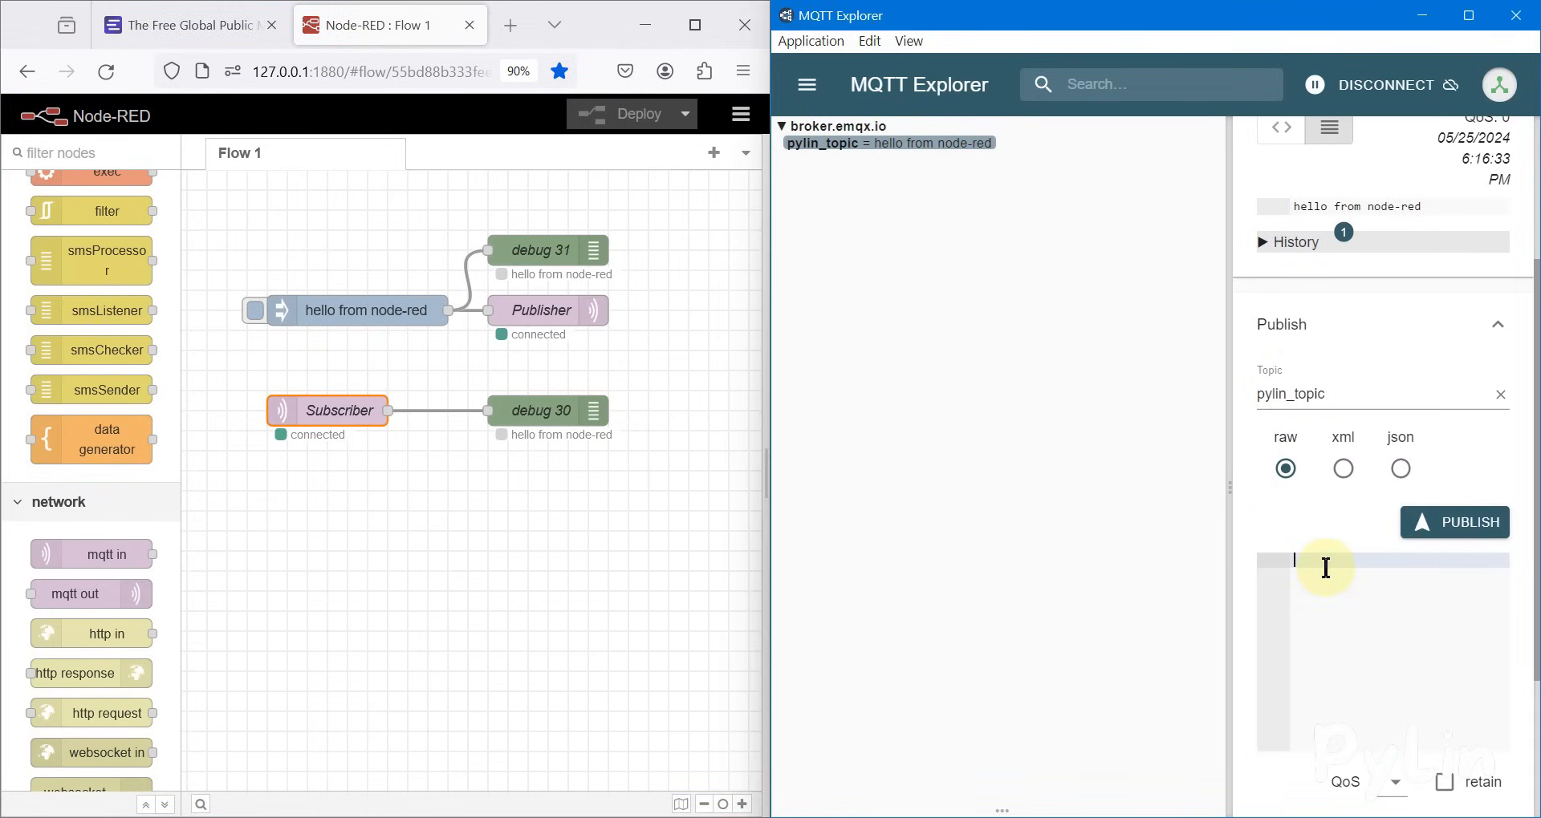
text(3)
click(1412, 523)
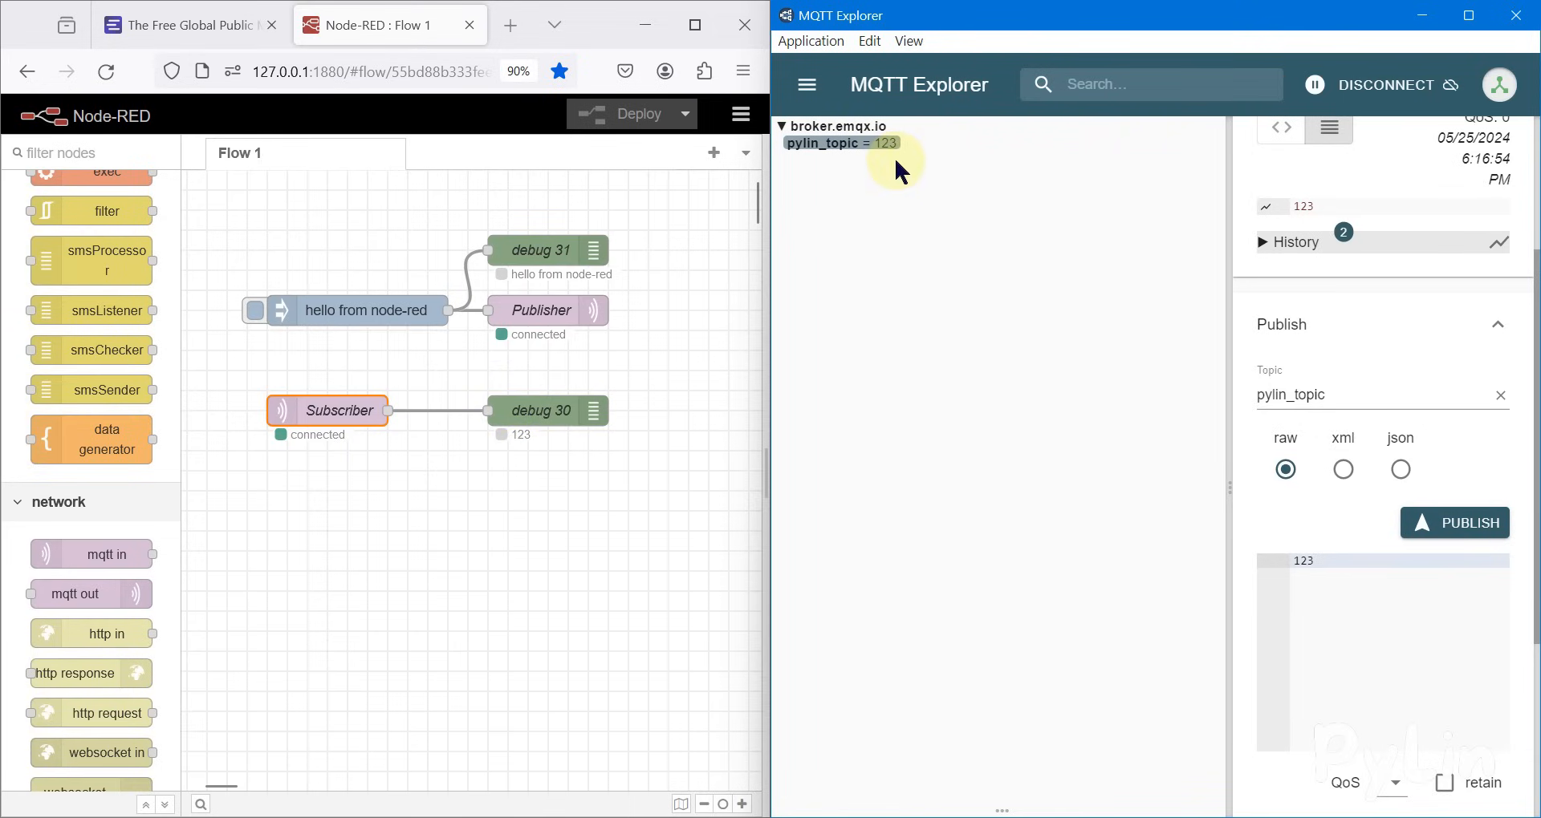
click(251, 312)
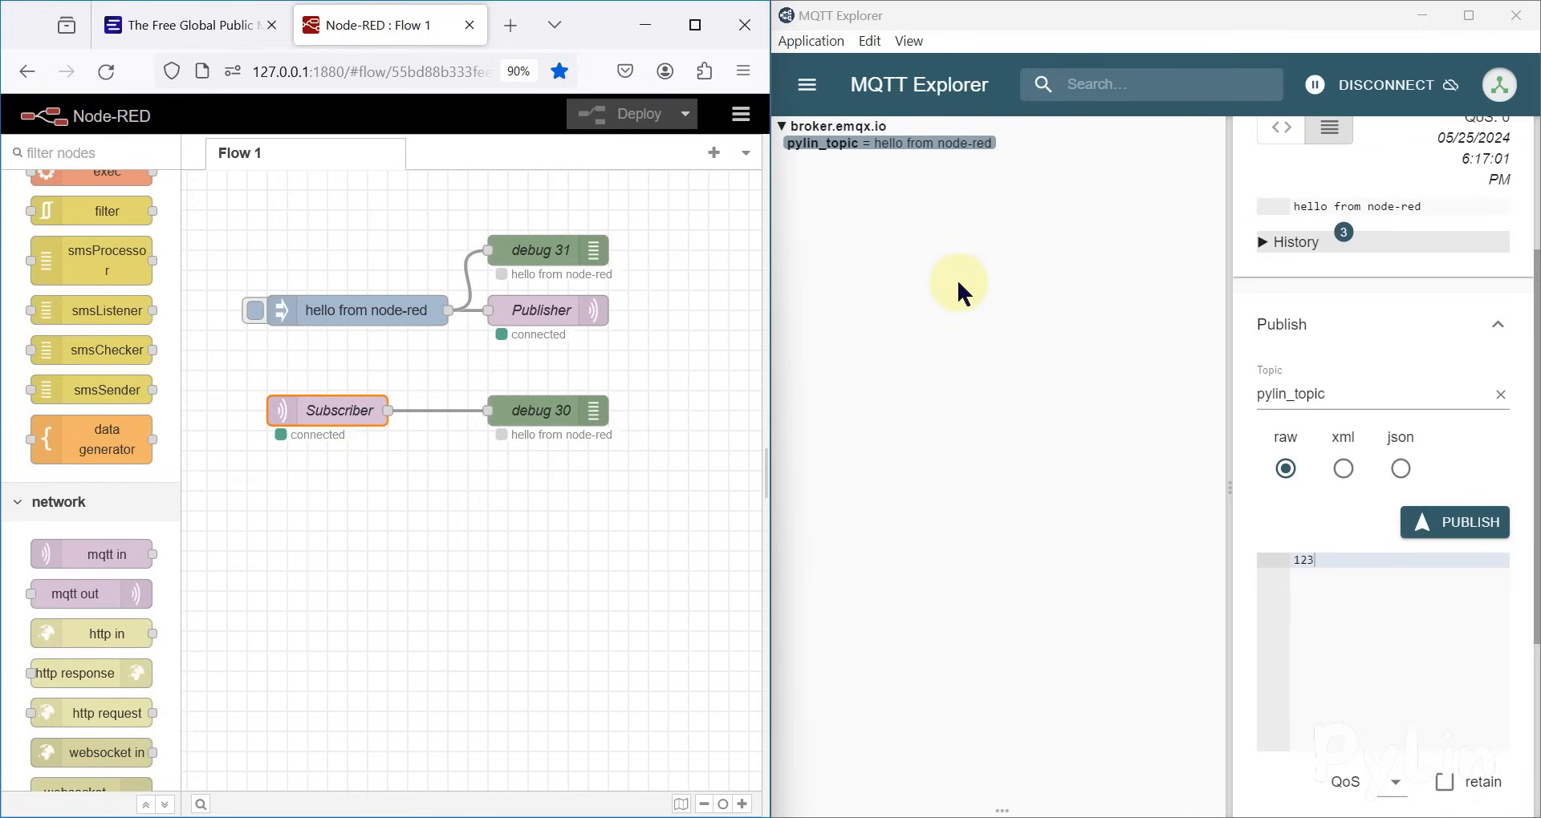
Review the MQTT Broker Info on the EMQX page, return to the Node-RED flow and show the desktop
click(233, 20)
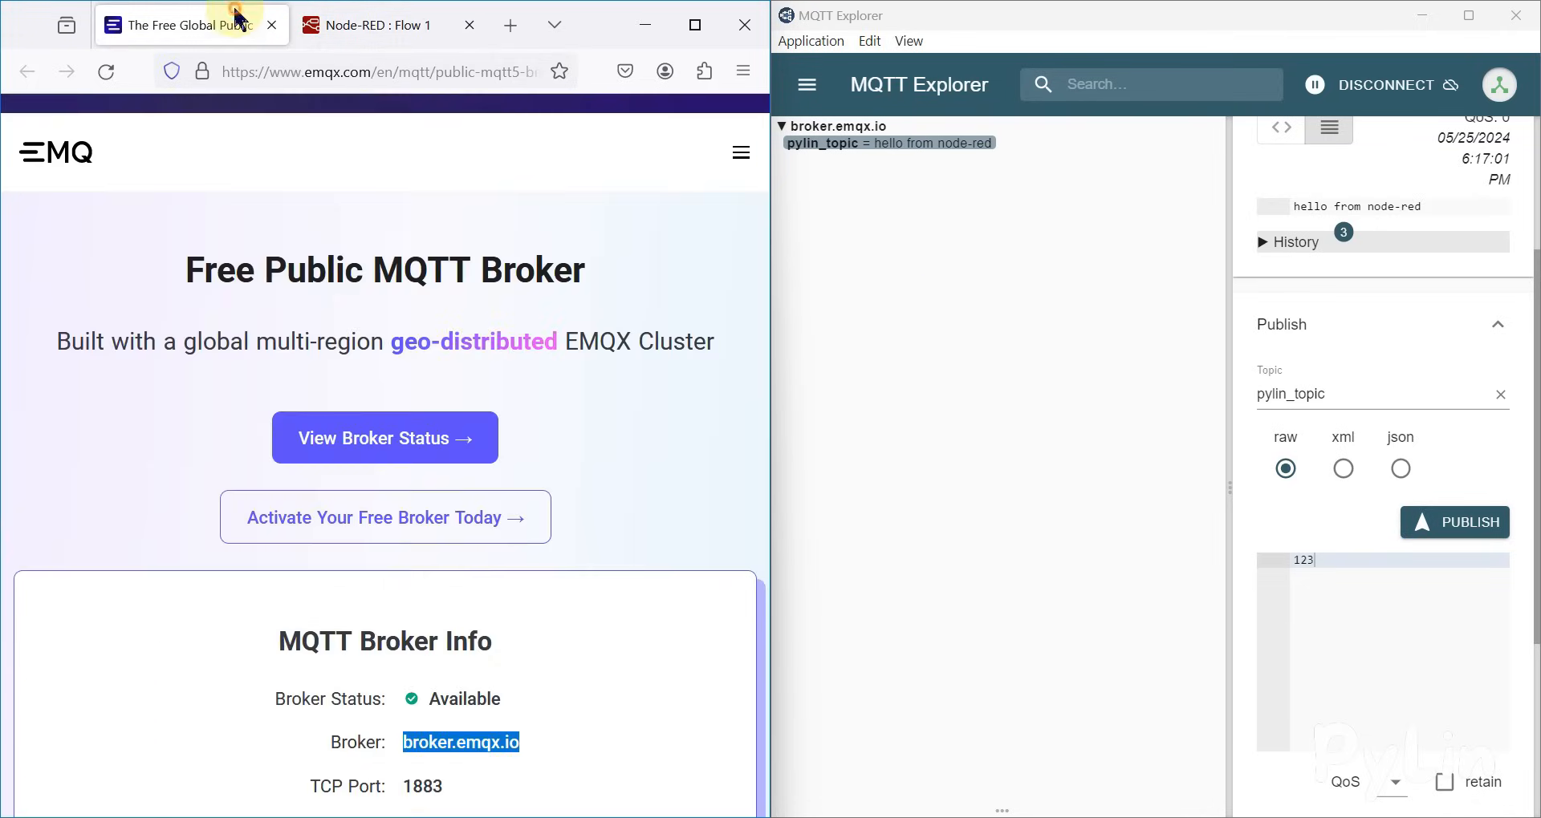
scroll(699, 491, down, 5)
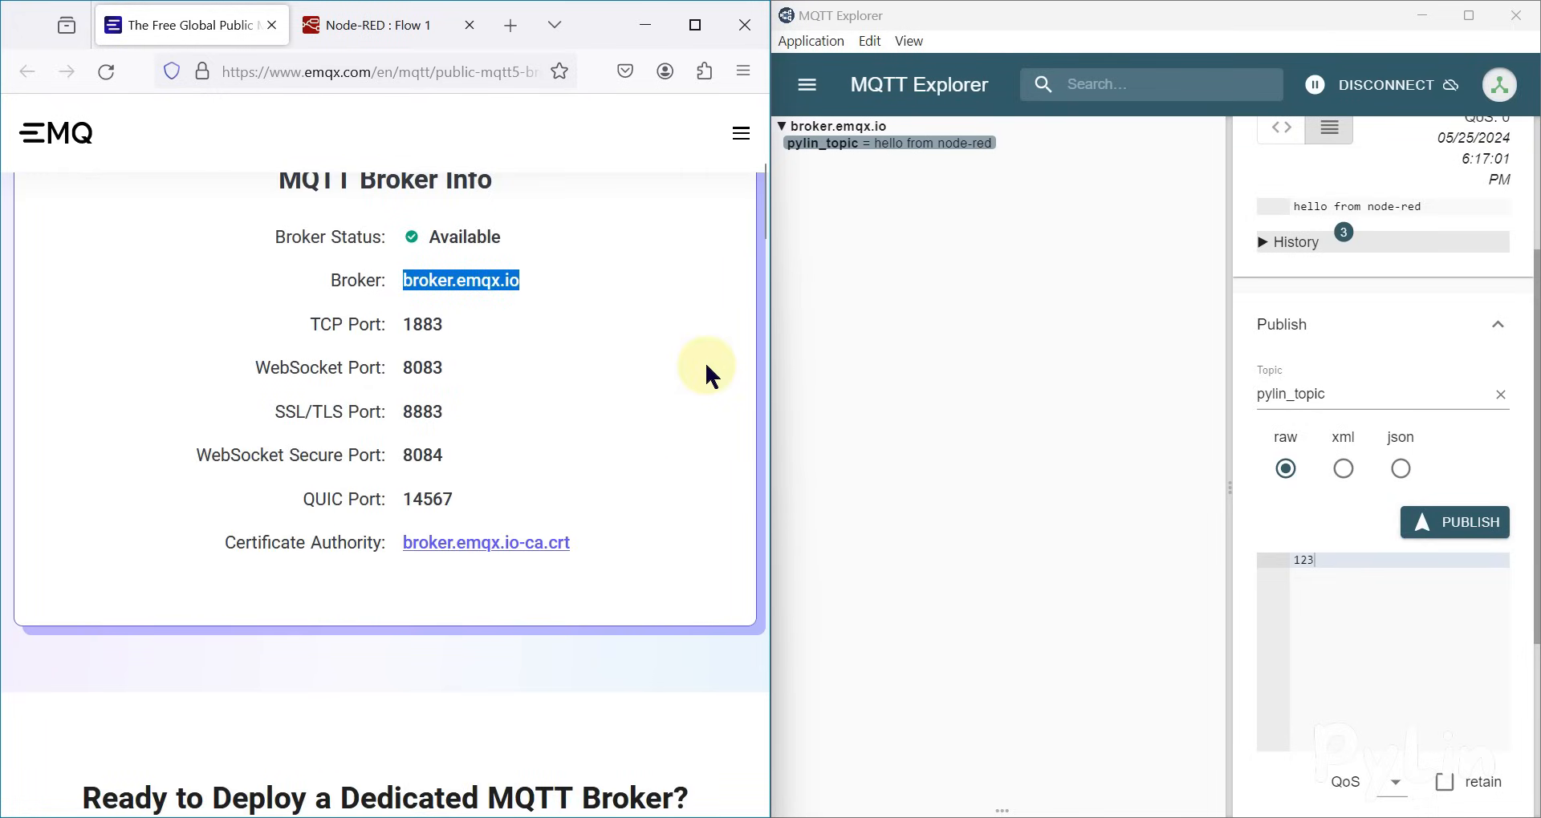
scroll(707, 367, up, 2)
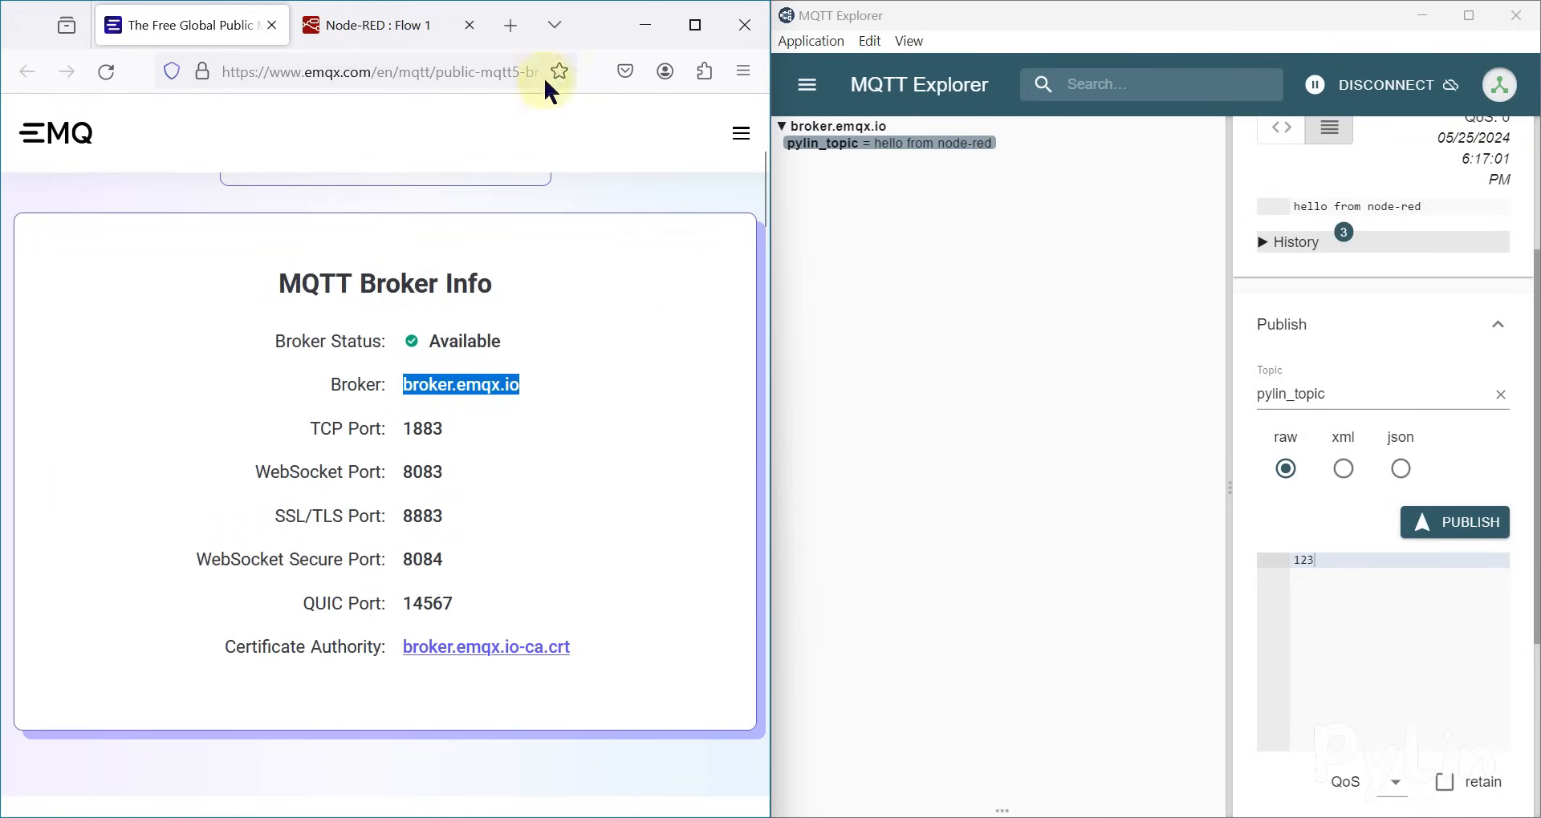
click(388, 32)
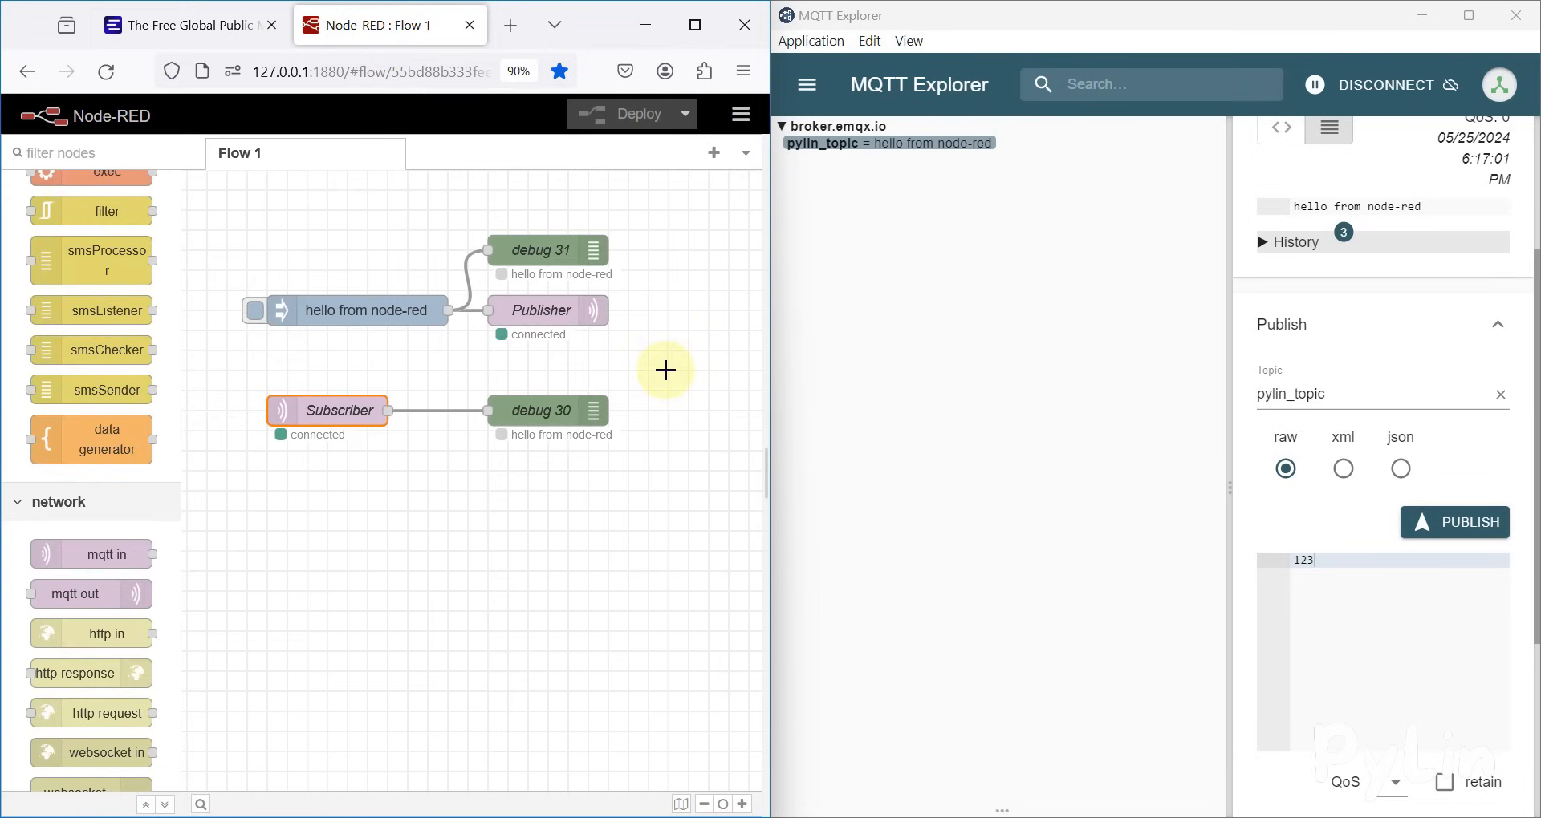
key(super+d)
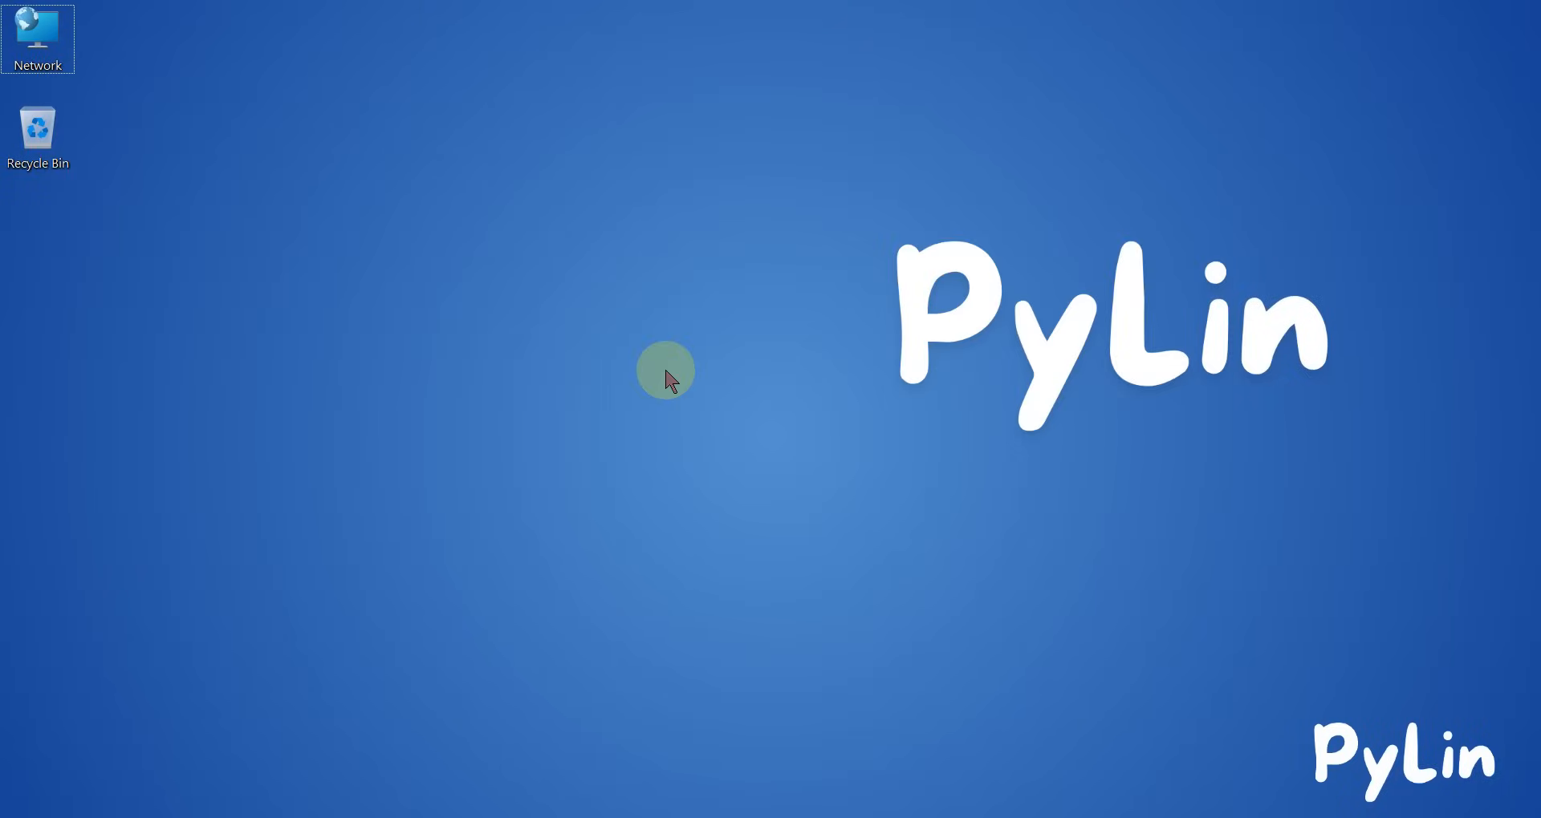